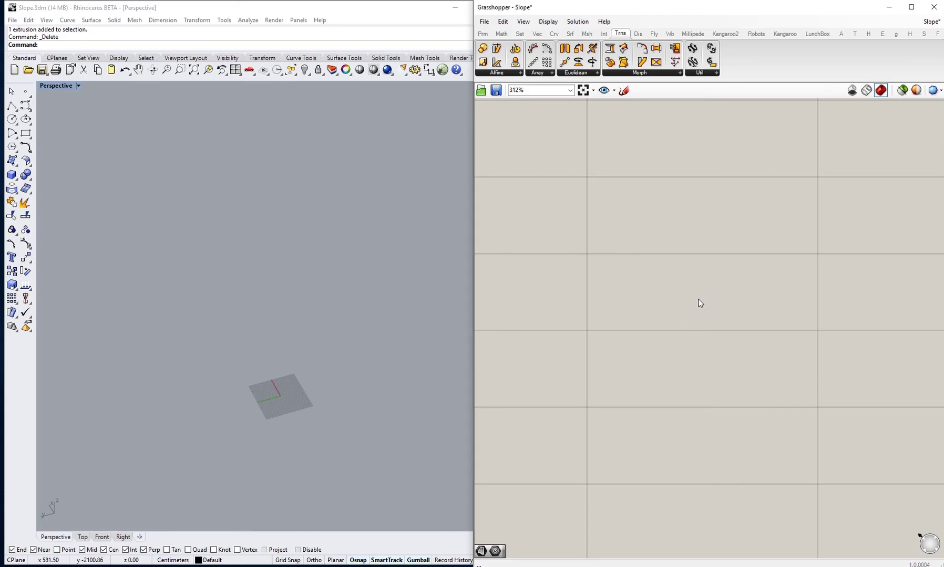
double_click(698, 304)
text(slop)
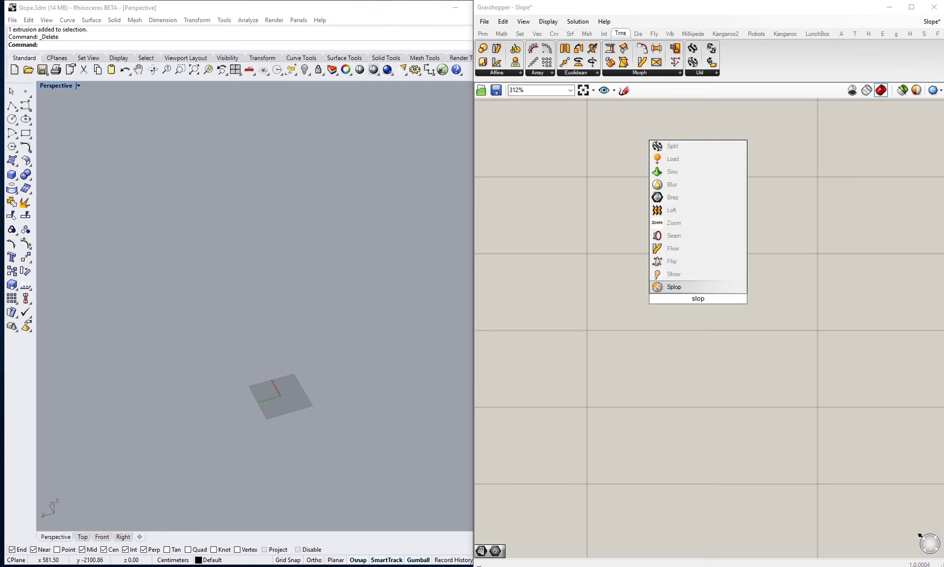
key(Escape)
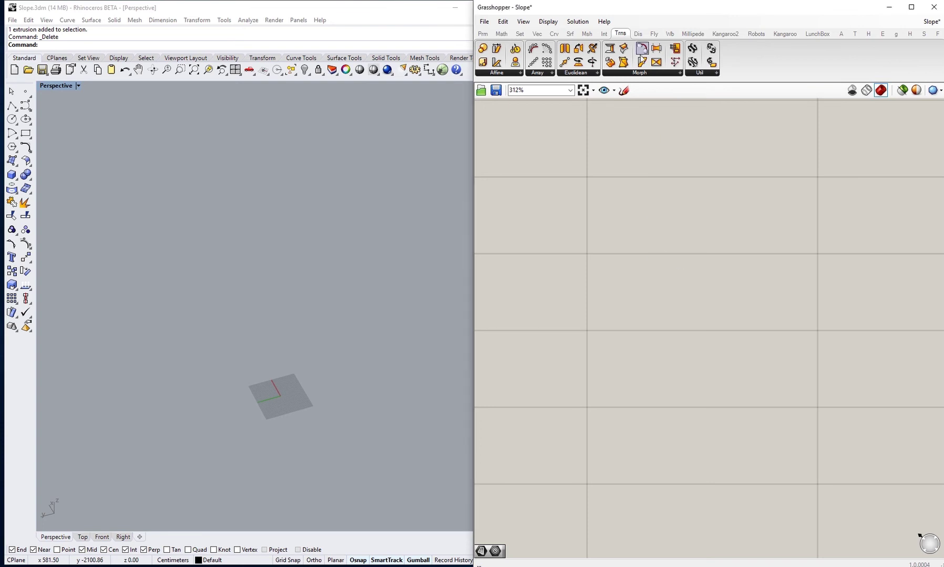
- Place a Splop morph component on the Grasshopper canvas
click(620, 34)
click(638, 74)
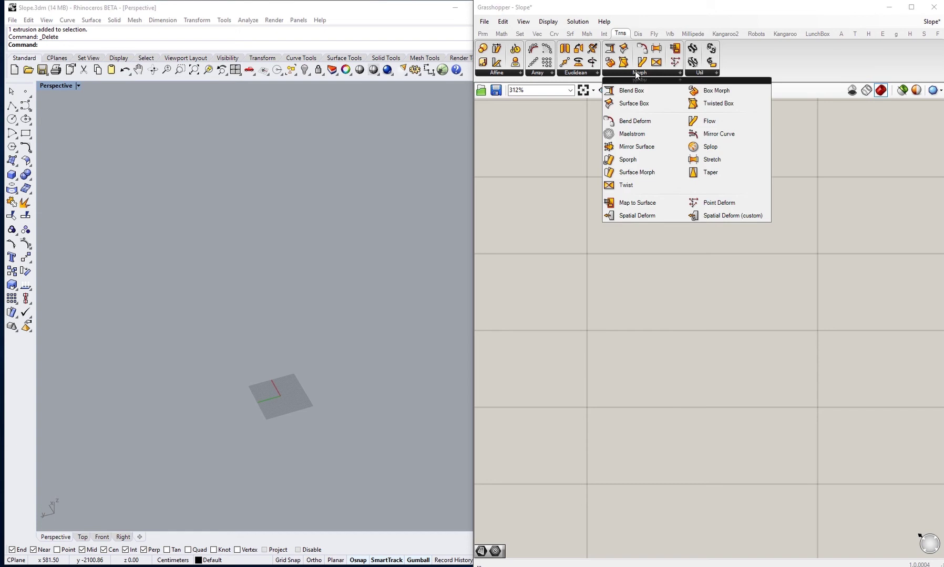
click(729, 145)
click(692, 336)
right_drag(755, 385, 822, 329)
scroll(707, 311, down, 1)
scroll(708, 309, up, 2)
right_drag(731, 335, 773, 324)
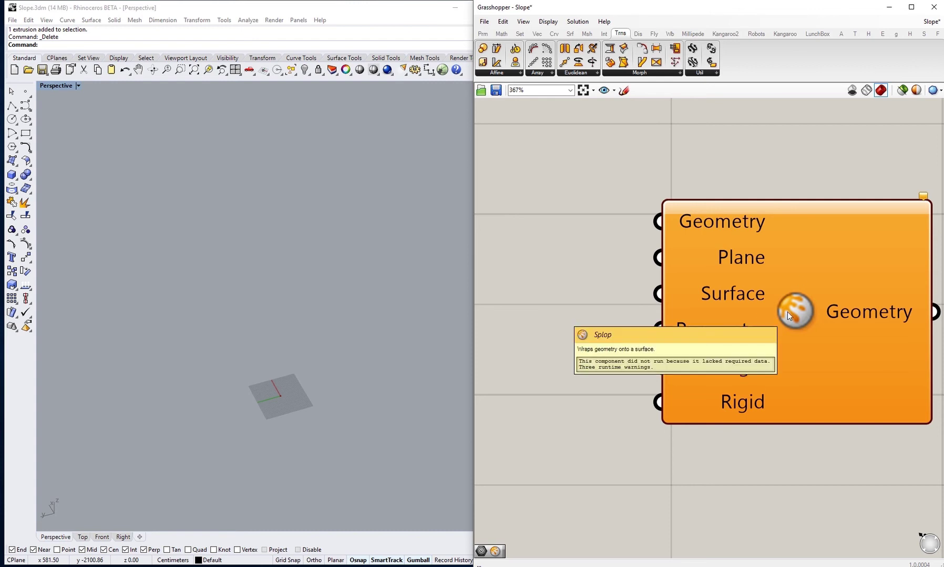
right_drag(717, 352, 689, 319)
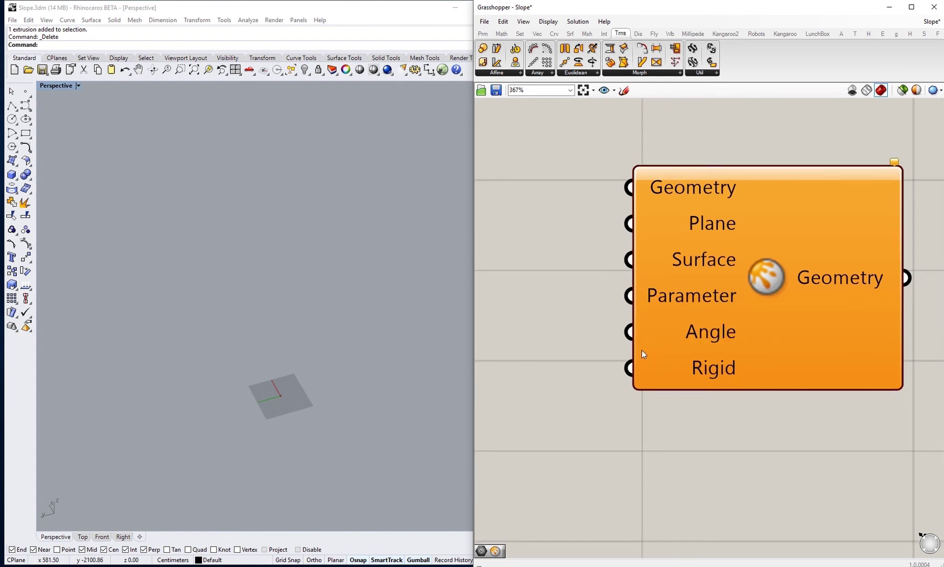
right_drag(567, 366, 572, 399)
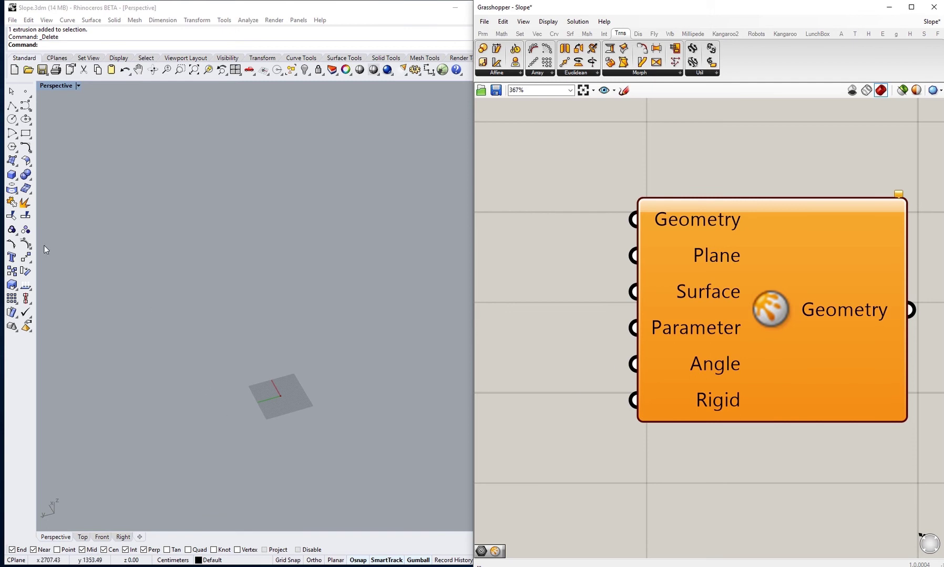
- Switch to Rhino and draw an elongated ellipsoid by its centre and three axis ends near the origin
click(16, 179)
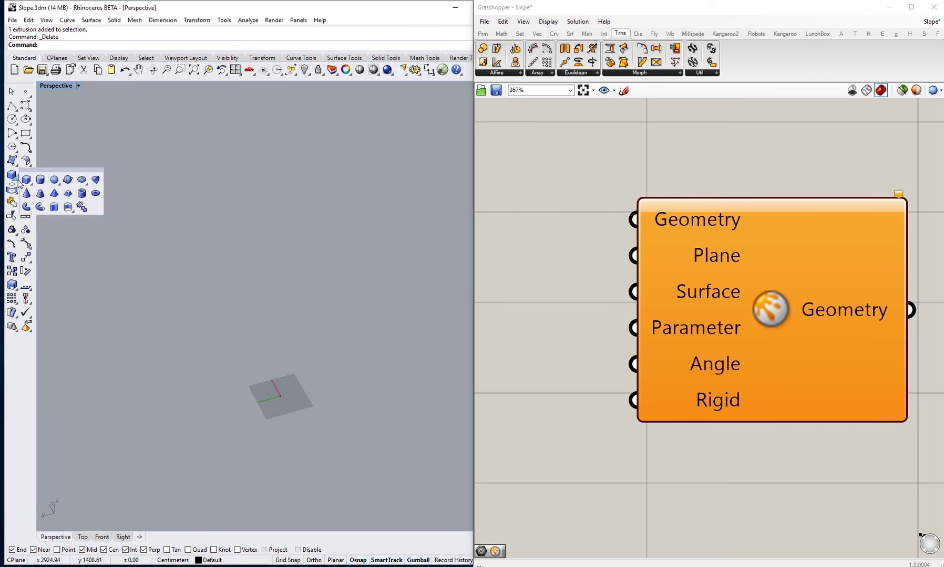
click(81, 181)
click(239, 312)
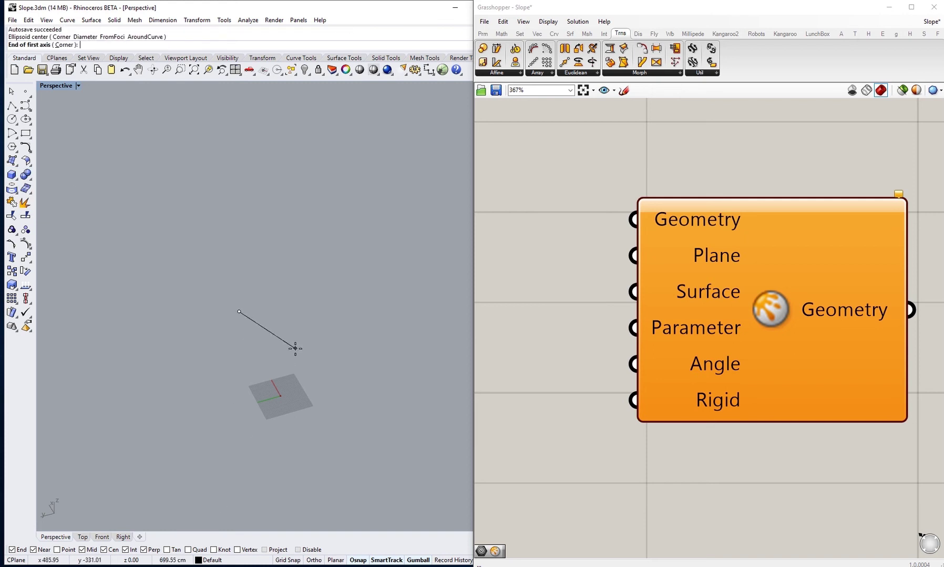
click(293, 379)
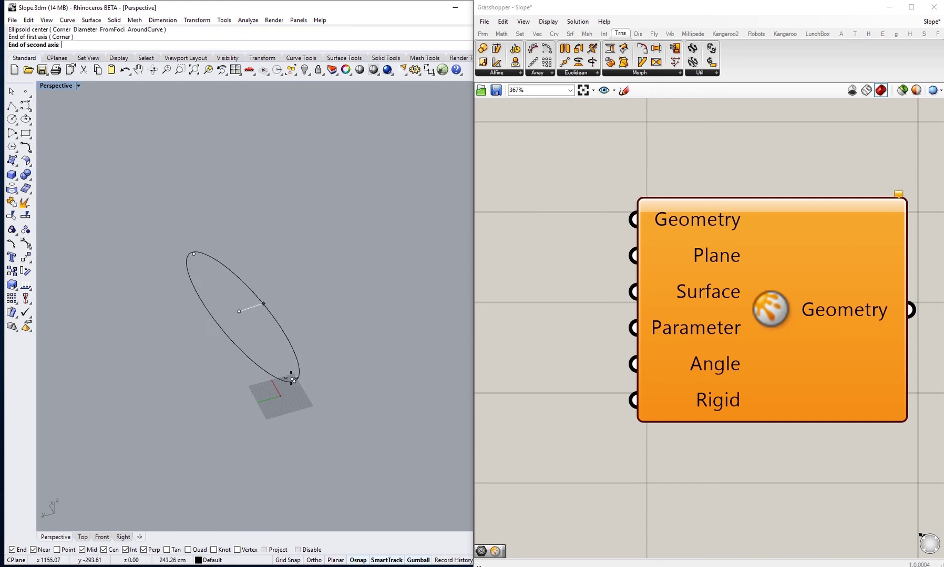
click(289, 332)
click(260, 364)
mouse_move(260, 365)
right_down()
mouse_move(280, 347)
mouse_move(278, 370)
mouse_move(257, 356)
mouse_move(301, 388)
right_up()
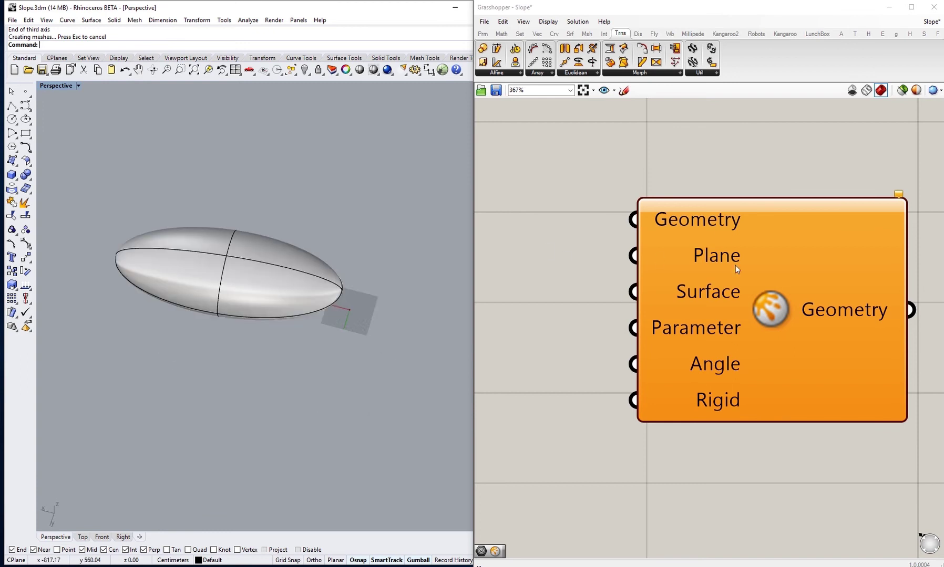
- Examine what the Splop component's Geometry, Plane, Surface, Parameter, Angle and Rigid inputs expect
scroll(694, 304, down, 2)
right_drag(693, 304, 737, 258)
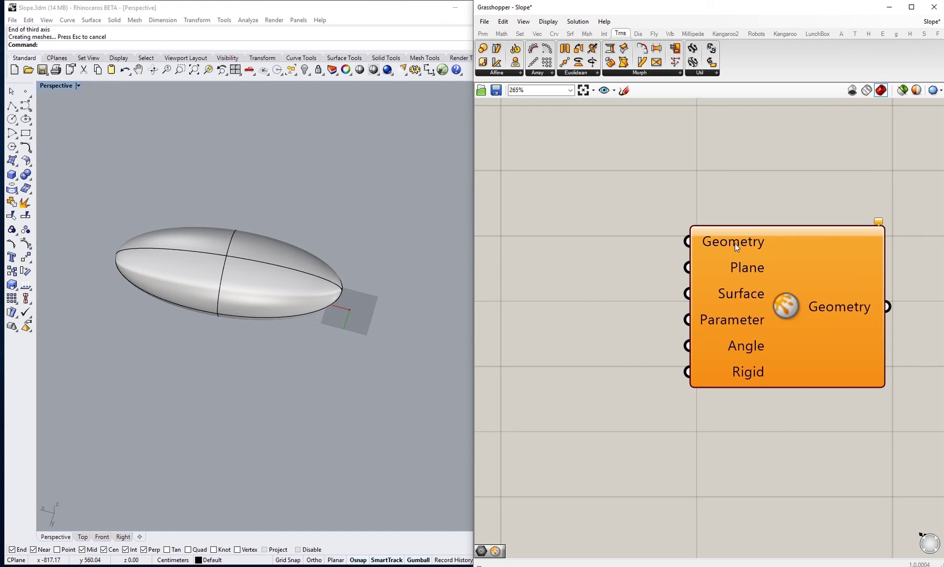
mouse_move(734, 243)
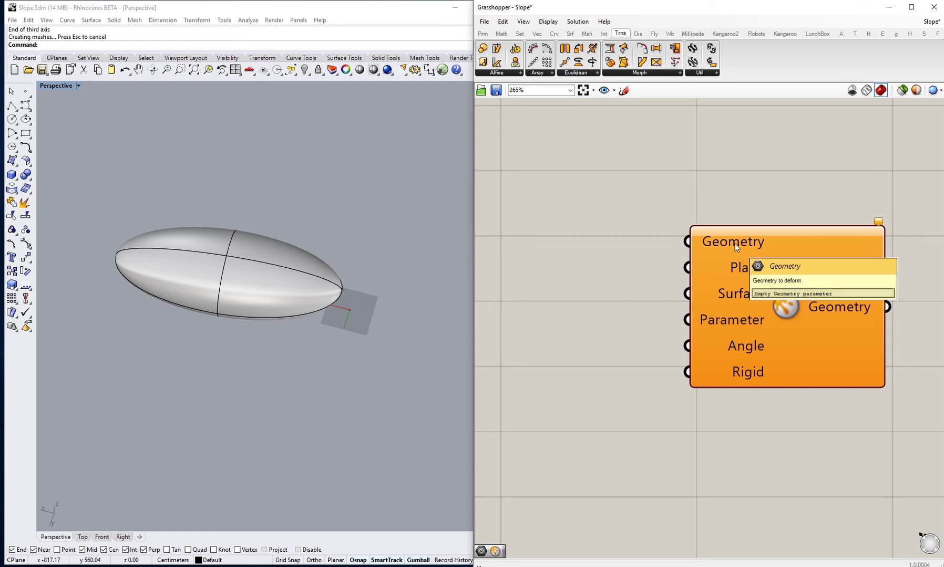
mouse_move(727, 296)
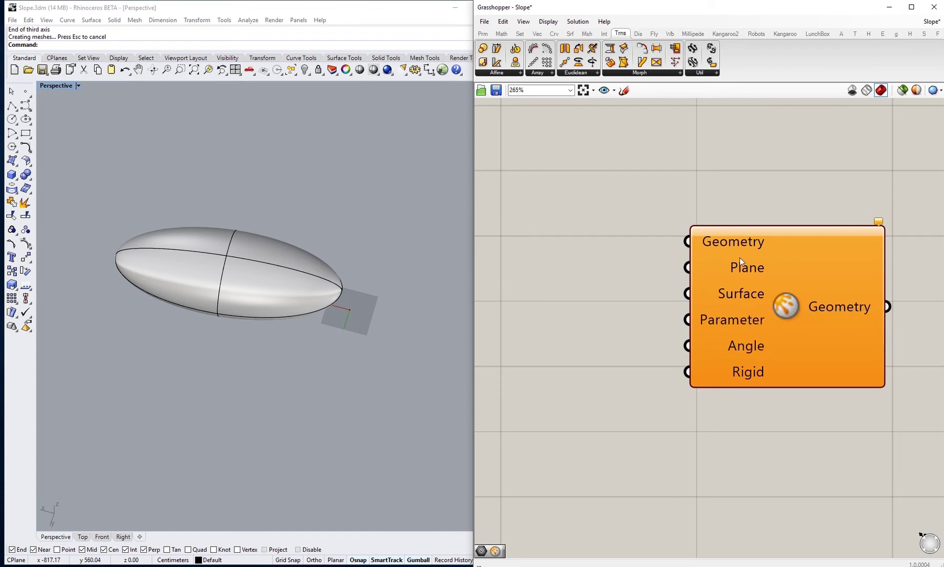
mouse_move(741, 266)
right_drag(663, 377, 735, 394)
right_drag(794, 343, 758, 324)
mouse_move(759, 322)
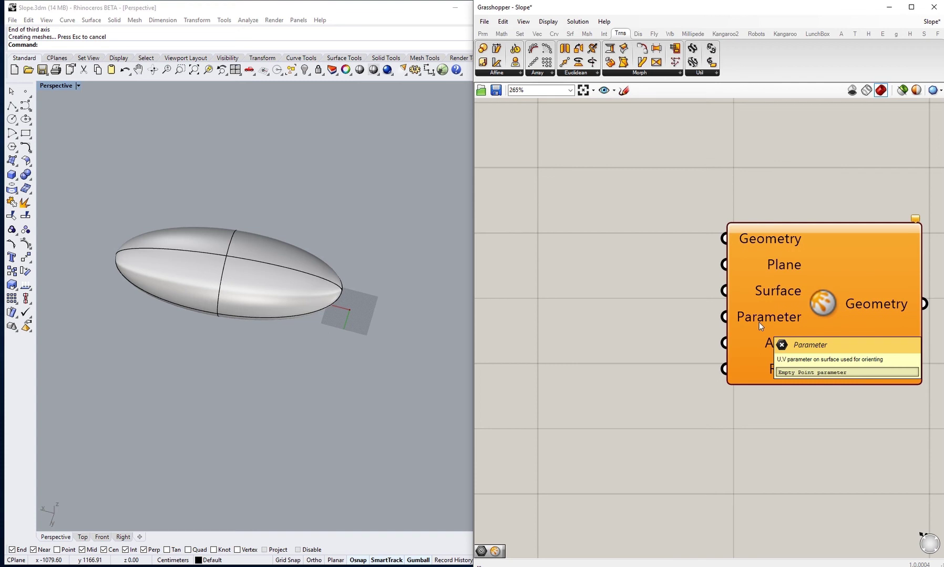
right_drag(738, 359, 709, 351)
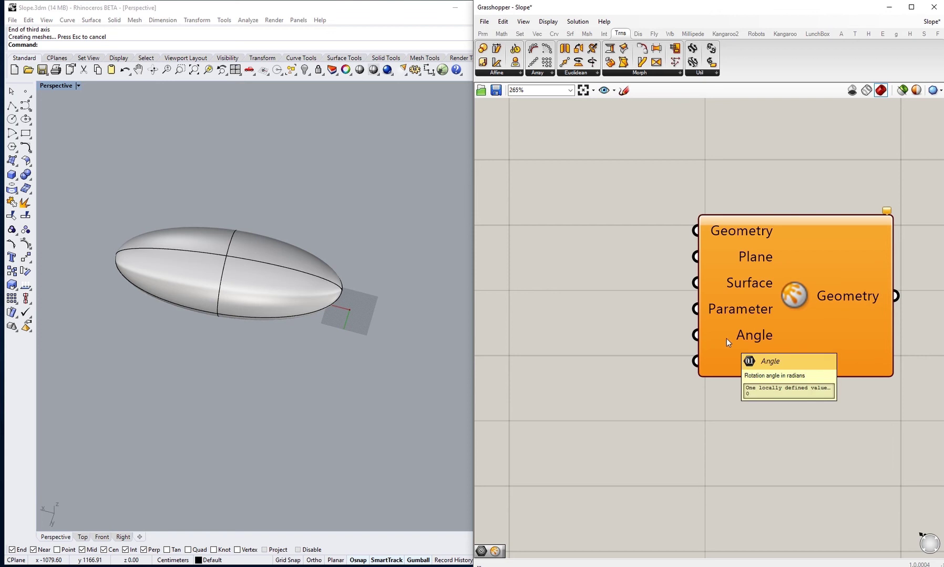
mouse_move(740, 368)
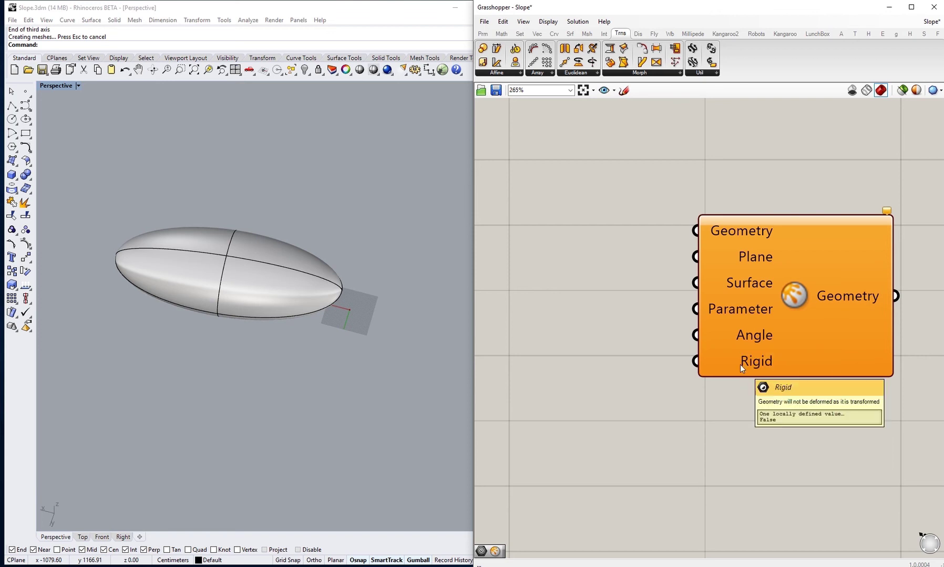
right_drag(663, 333, 695, 374)
right_drag(592, 312, 596, 316)
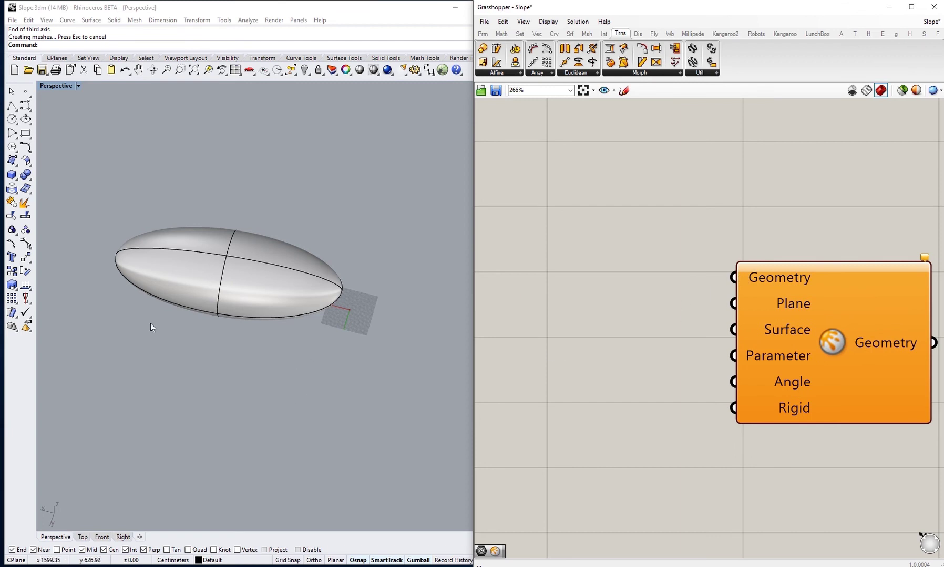
- Draw an inscribed five-sided polygon in front of the ellipsoid in Rhino
click(132, 392)
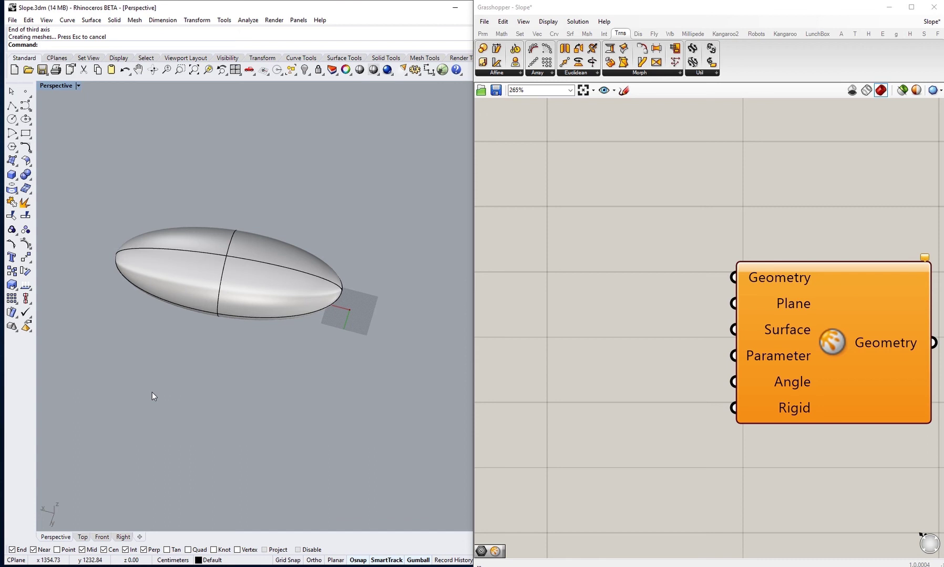
text(Polg)
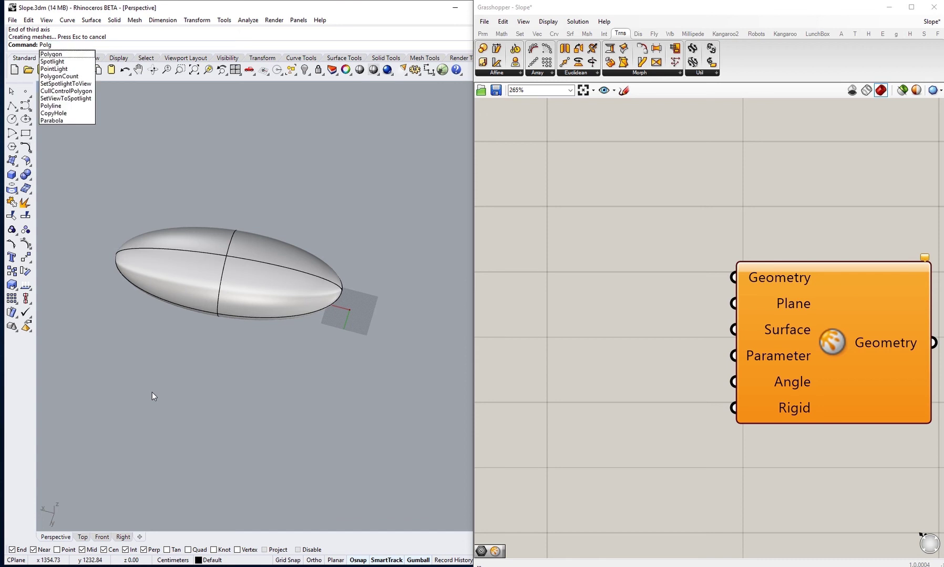
key(Return)
click(192, 388)
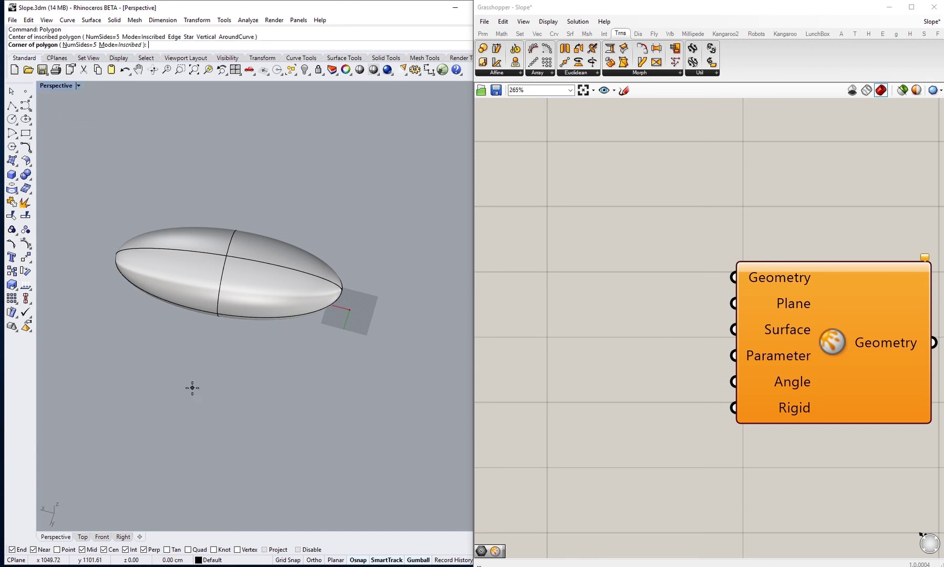
click(186, 439)
- Create a planar surface from the pentagon curve
drag(229, 461, 163, 412)
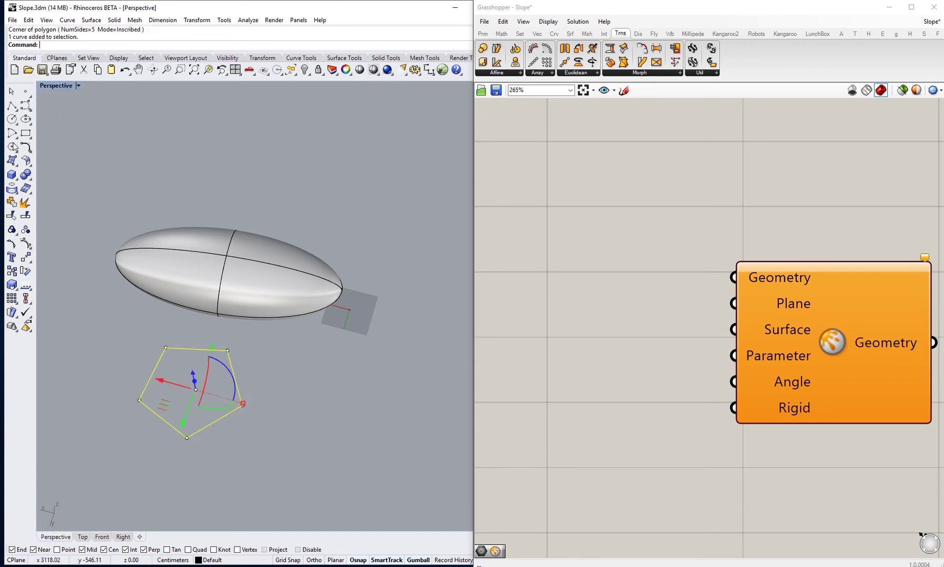
click(15, 179)
click(12, 161)
click(40, 168)
key(Escape)
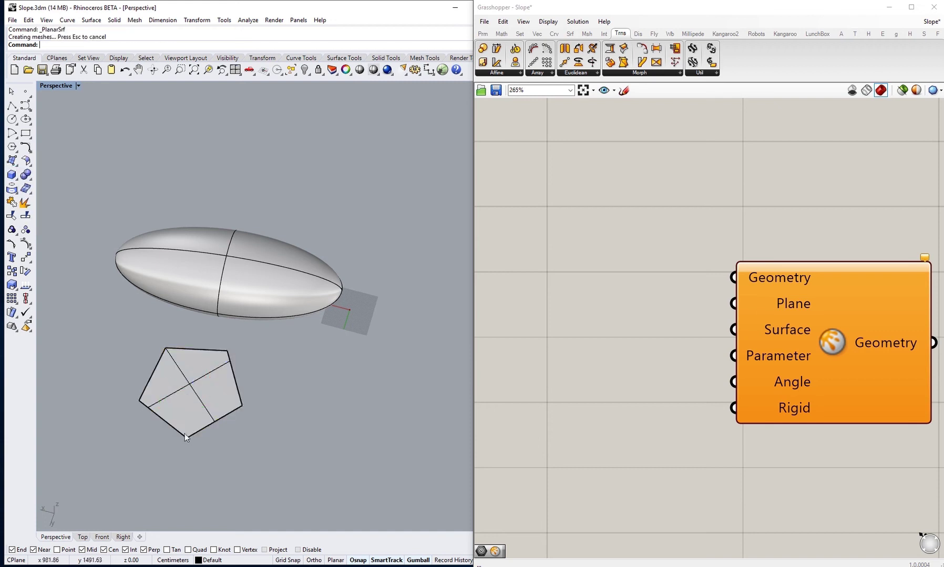
- Add a Geometry parameter in Grasshopper and reference the pentagon surface in it as one geometry
right_drag(615, 349, 659, 366)
double_click(657, 364)
text(geo)
key(Return)
click(654, 359)
right_click(654, 361)
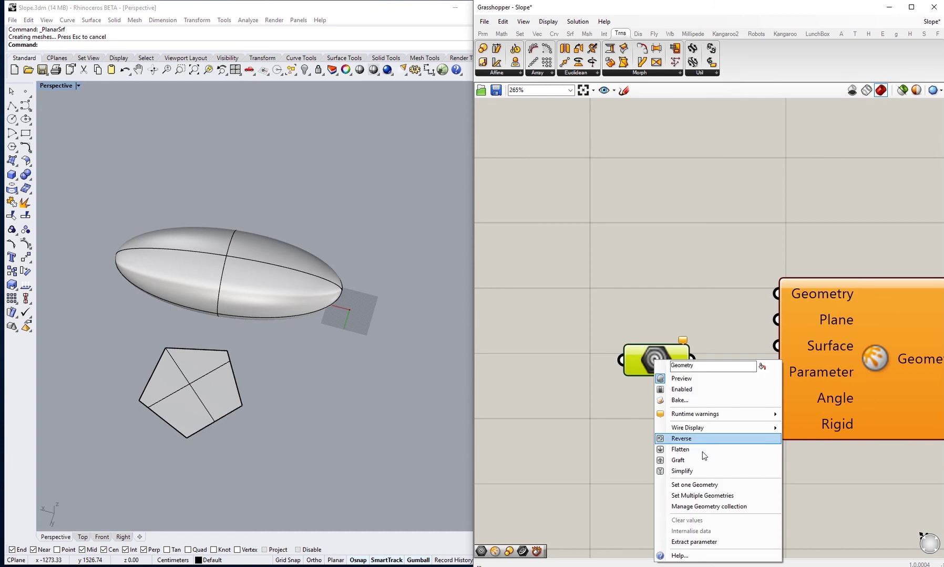
click(695, 484)
click(235, 402)
- Hide the original pentagon curve and surface in Rhino
drag(274, 370, 147, 475)
key(ctrl+h)
right_drag(178, 513, 289, 372)
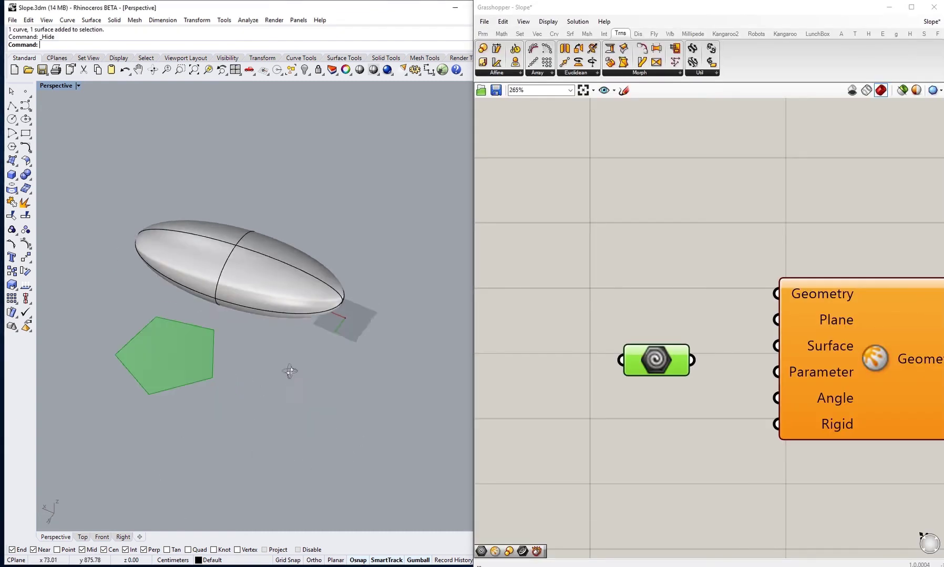
- Connect the pentagon's Geometry parameter to Splop's Geometry input and align the parameter level with that input
click(626, 330)
right_drag(626, 331, 558, 329)
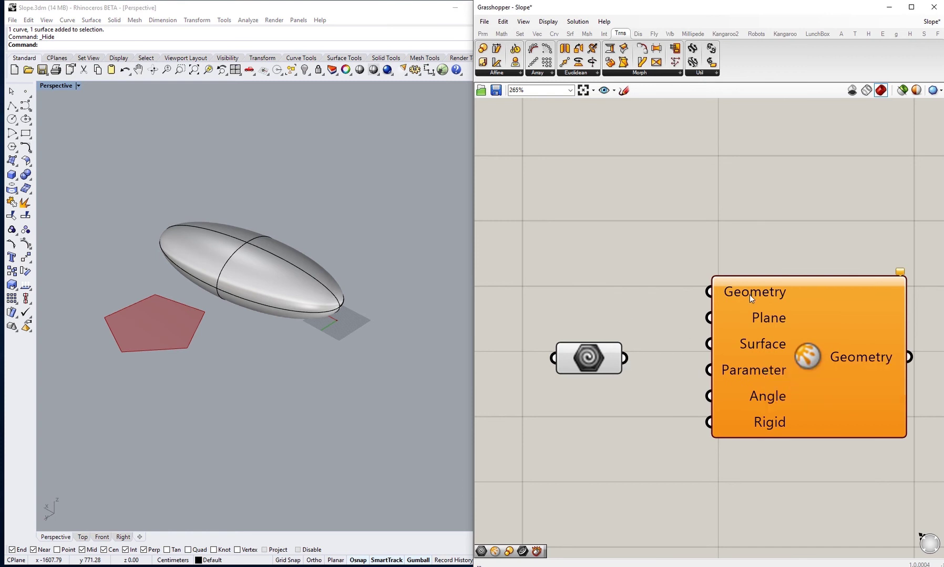
drag(625, 358, 728, 292)
drag(606, 367, 552, 301)
right_drag(591, 351, 662, 340)
click(636, 431)
right_drag(695, 384, 729, 389)
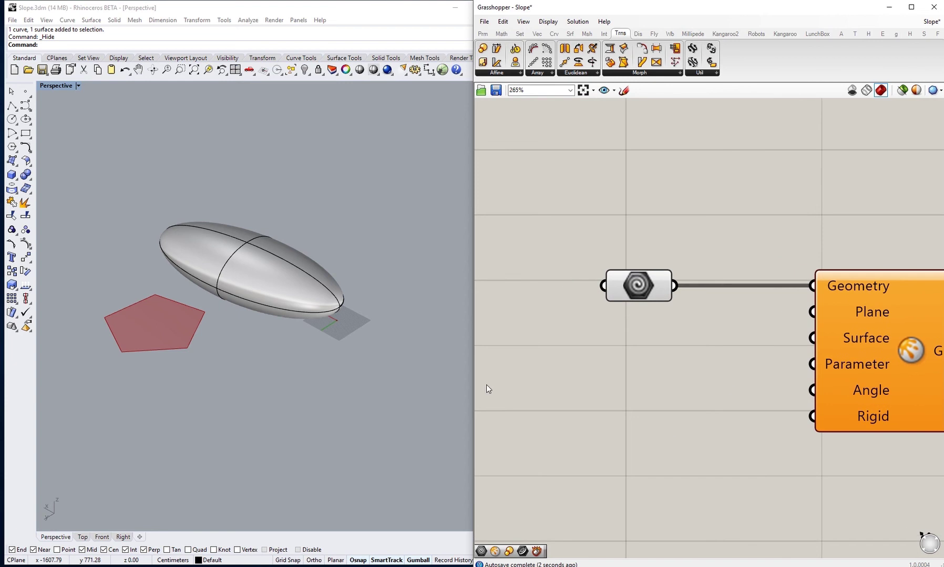
- Add a second Geometry parameter and set the ellipsoid as its one referenced geometry
click(265, 298)
double_click(640, 385)
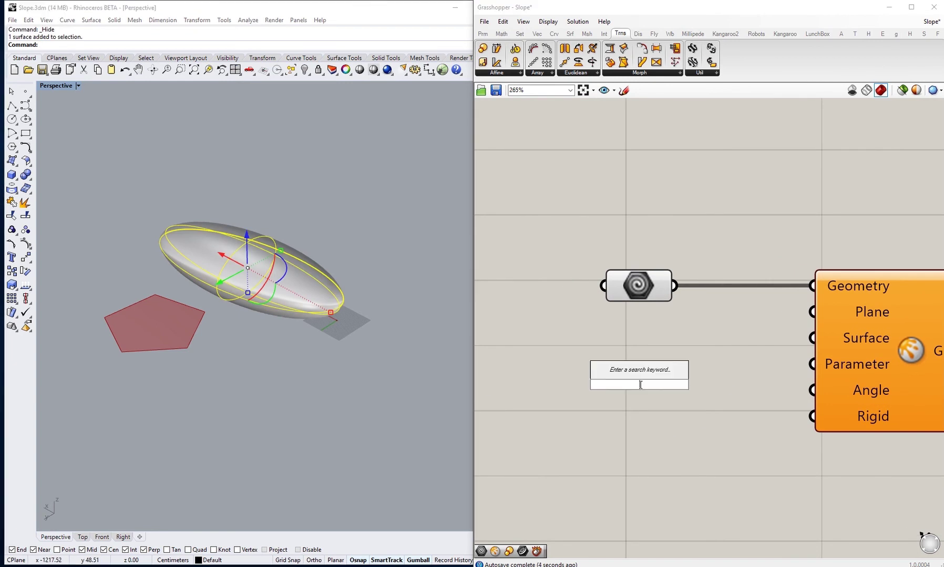
text(geo)
key(Return)
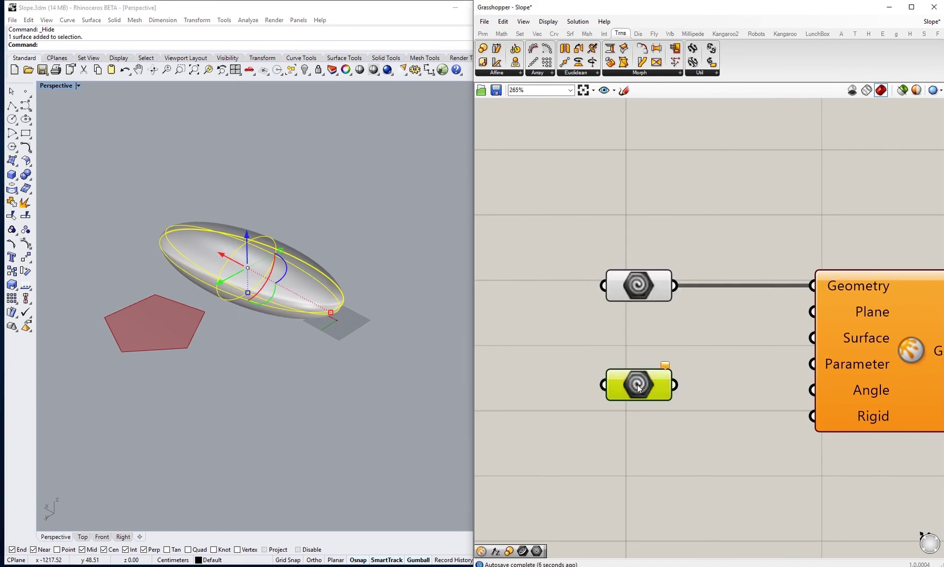
right_click(637, 387)
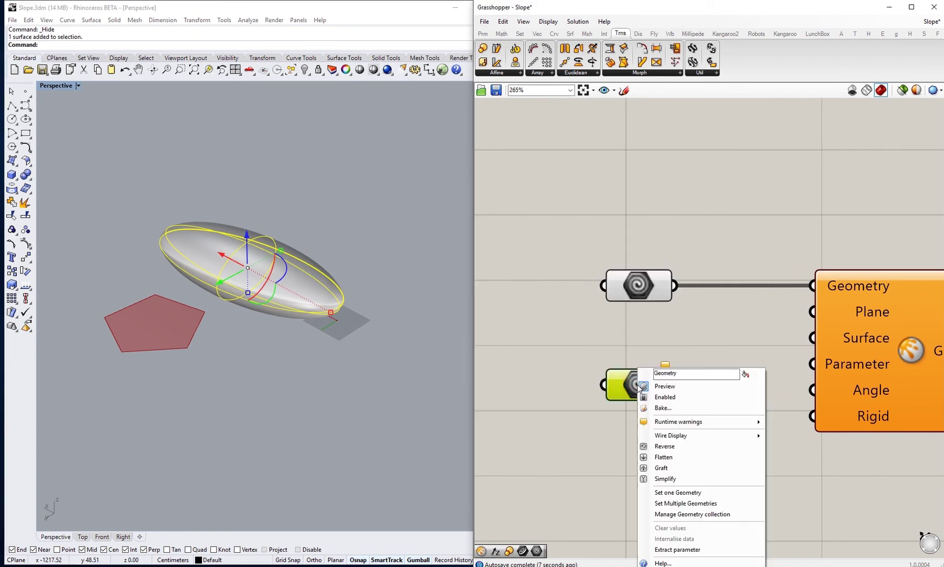
click(709, 491)
- Connect the ellipsoid's Geometry parameter to Splop's Surface input and move the parameter closer below the first one
drag(640, 368, 778, 320)
right_drag(597, 312, 617, 353)
drag(625, 405, 604, 390)
click(511, 287)
- Hide the original ellipsoid in Rhino so only its Grasshopper preview is displayed
click(386, 286)
click(254, 301)
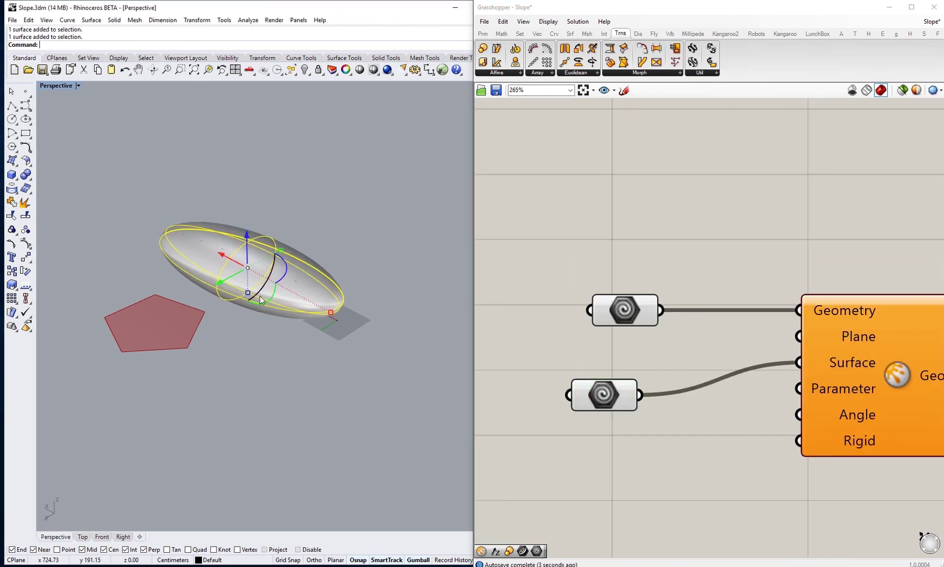
text(Hide)
key(Return)
right_drag(302, 236, 347, 414)
right_drag(252, 351, 256, 377)
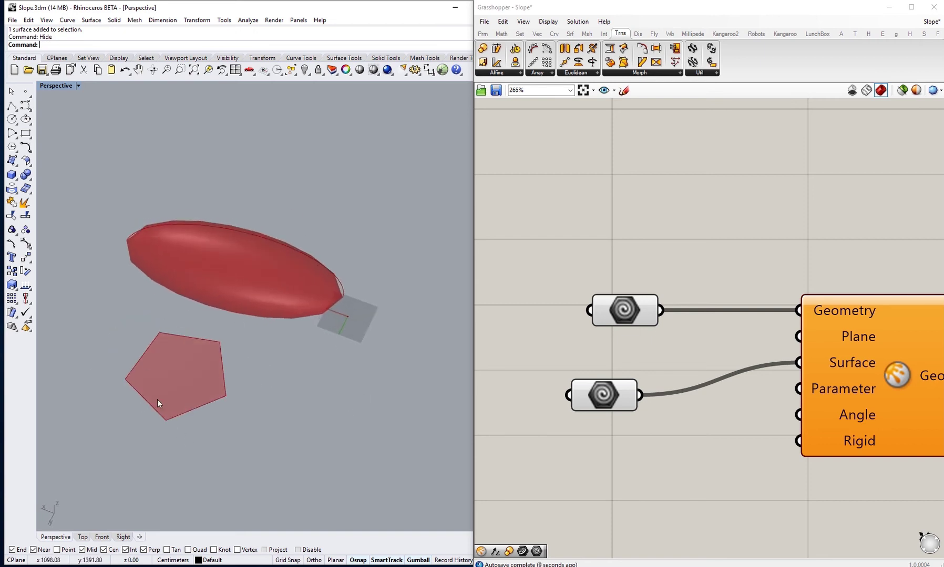
right_drag(157, 400, 132, 335)
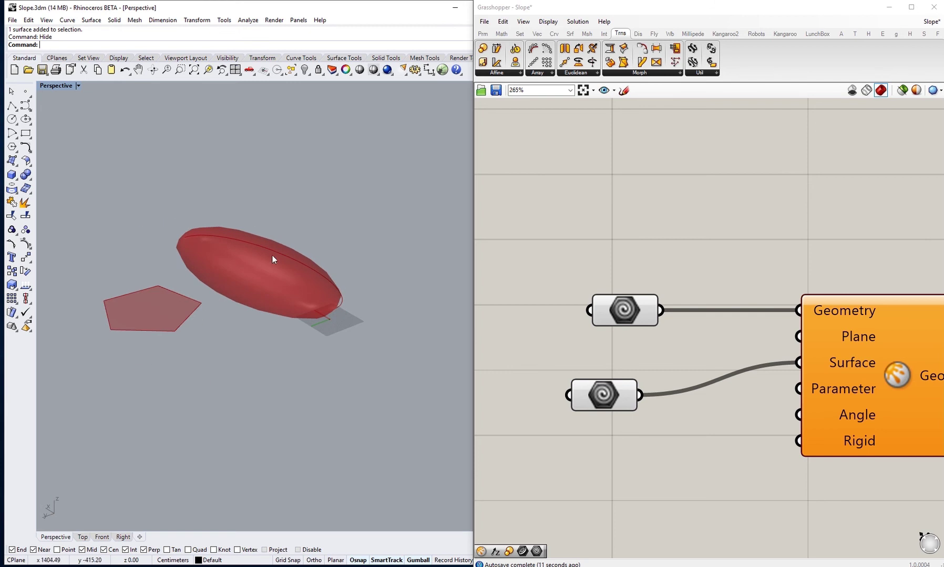
right_drag(278, 260, 278, 297)
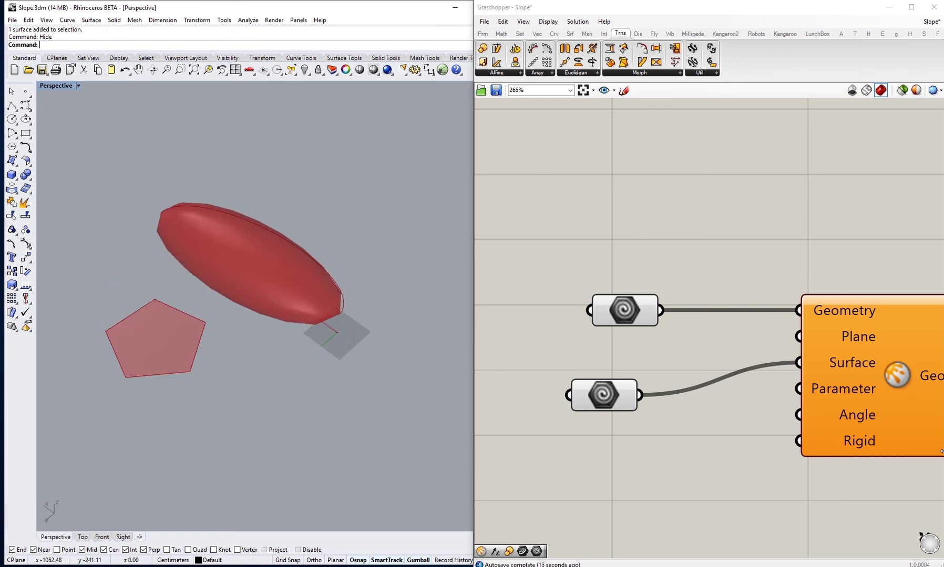
- Add an XY Plane component, connect it to Splop's Plane input and place it just below the pentagon's Geometry parameter
right_drag(854, 387, 798, 376)
right_drag(677, 378, 783, 405)
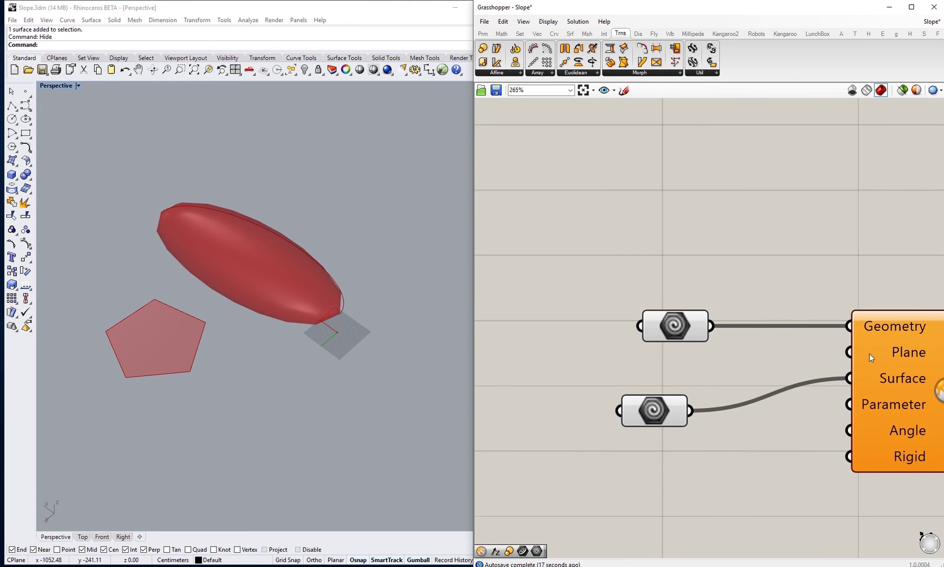
right_drag(771, 371, 790, 372)
double_click(617, 302)
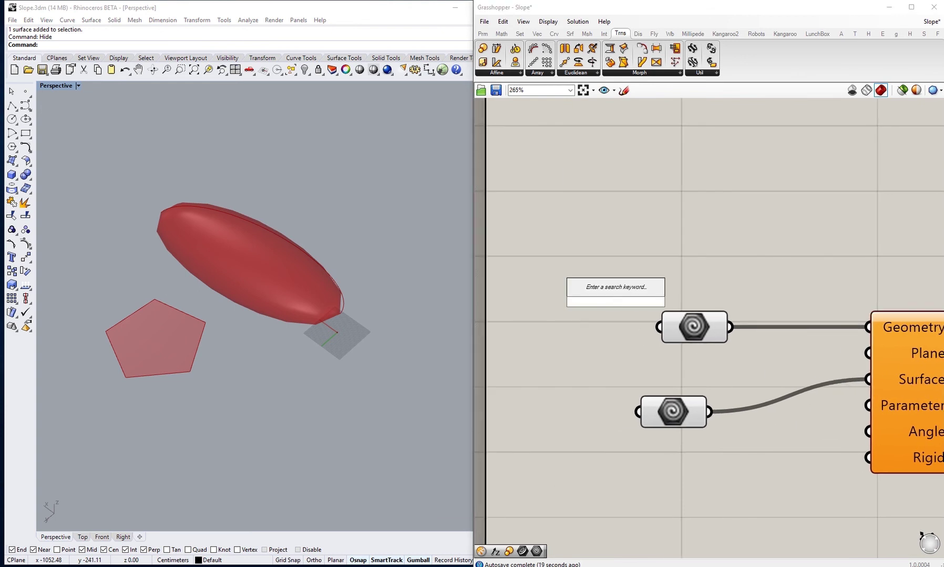
text(xy)
key(Return)
drag(686, 301, 865, 356)
right_drag(671, 321, 647, 328)
drag(614, 305, 614, 368)
right_drag(649, 444, 657, 391)
double_click(589, 190)
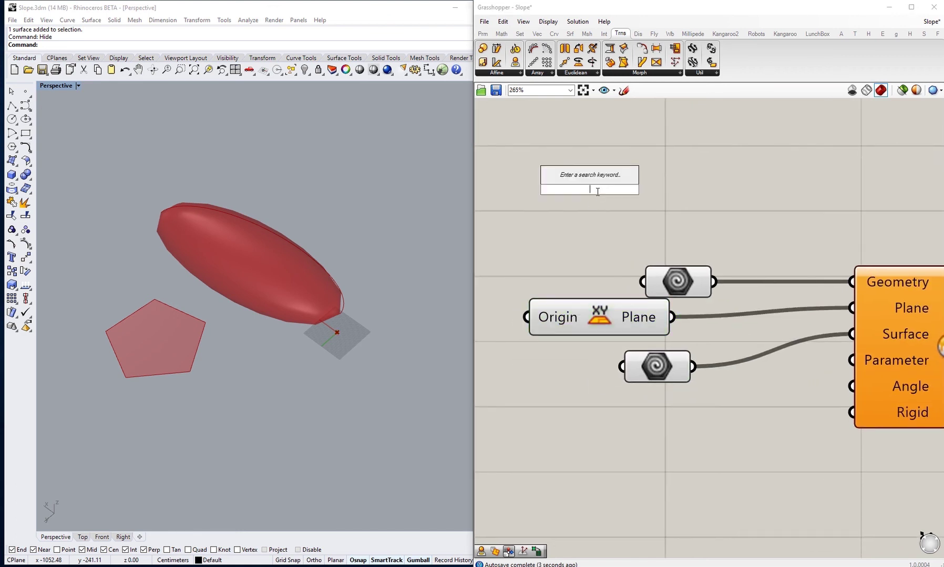
text(zy)
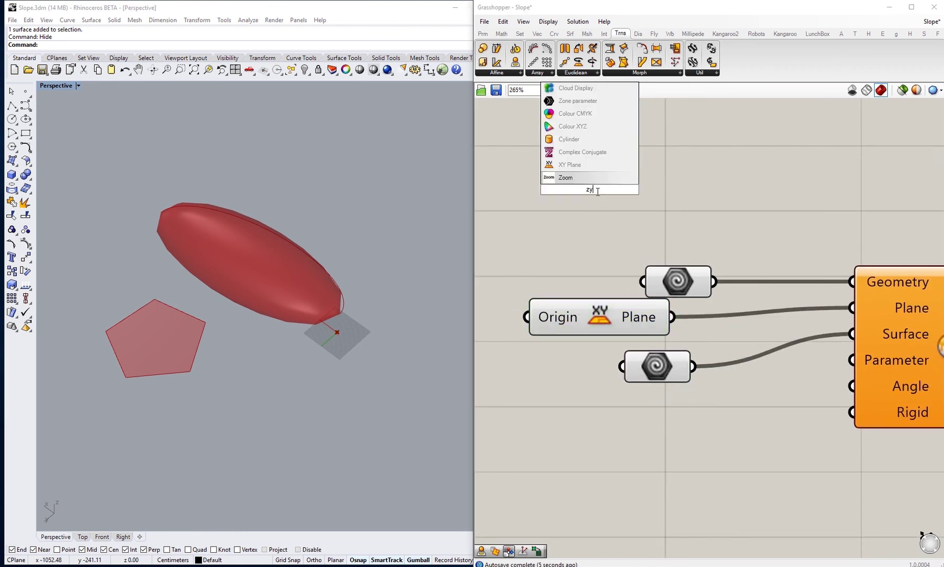
key(BackSpace)
key(BackSpace)
text(yz)
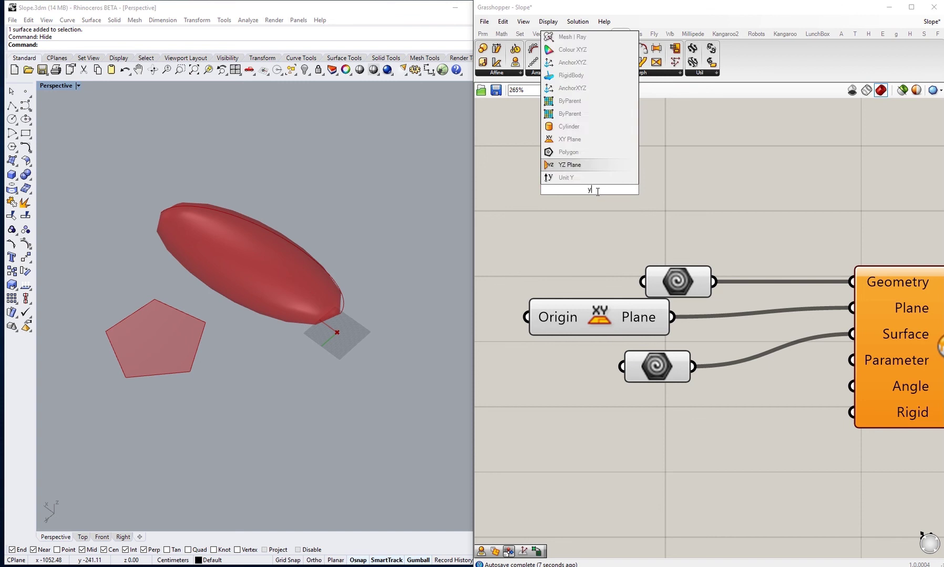
key(Down)
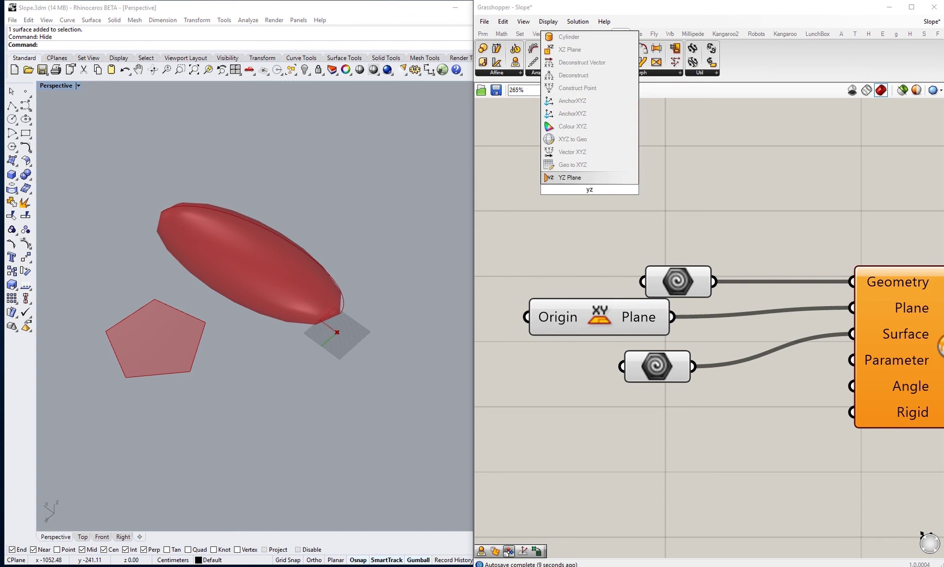
key(BackSpace)
key(BackSpace)
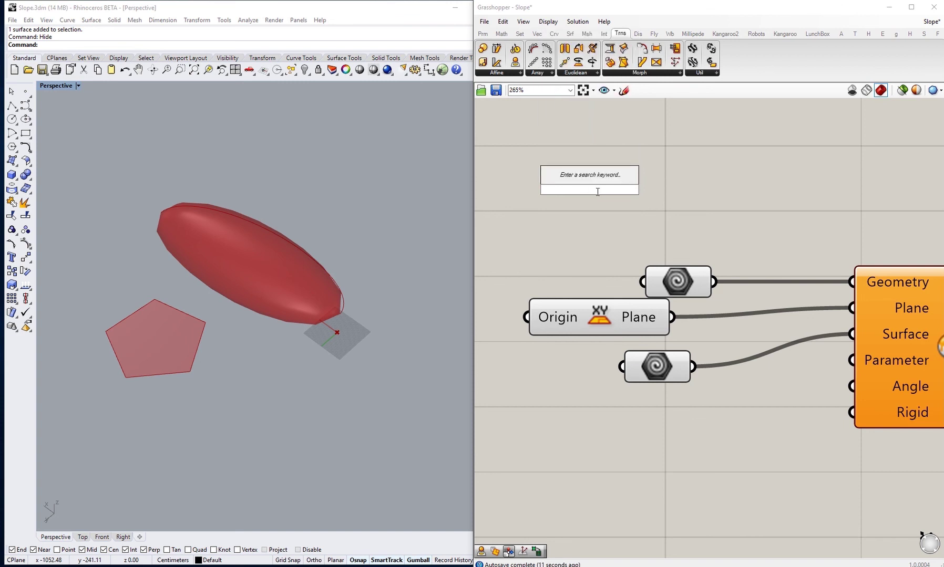
text(xz)
key(Escape)
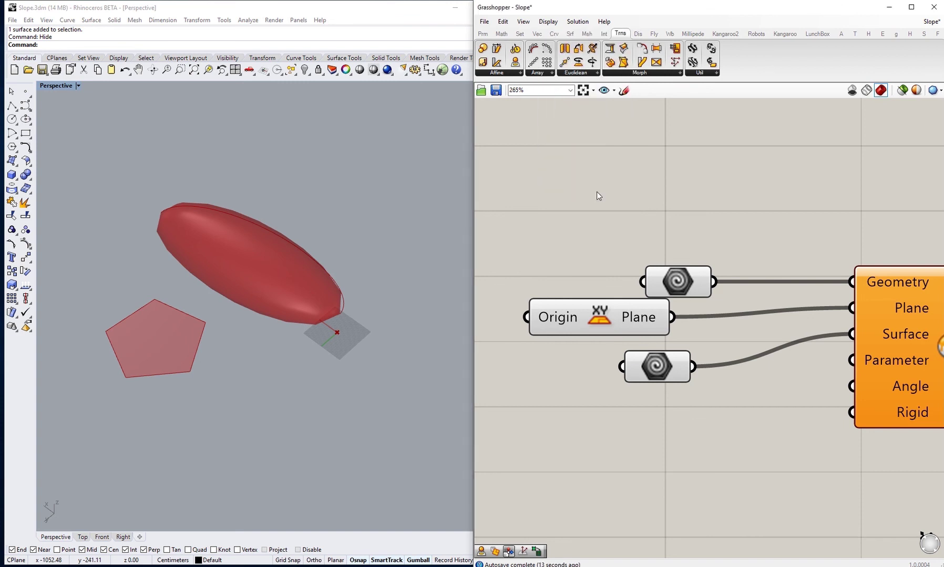
- Move the ellipsoid's Geometry parameter up close beneath the XY Plane component
right_drag(651, 382, 605, 313)
drag(596, 311, 582, 291)
right_drag(597, 324, 615, 353)
right_drag(663, 387, 633, 372)
- Add an MD Slider, place it beside the other inputs and connect it to Splop's Parameter input
mouse_move(842, 305)
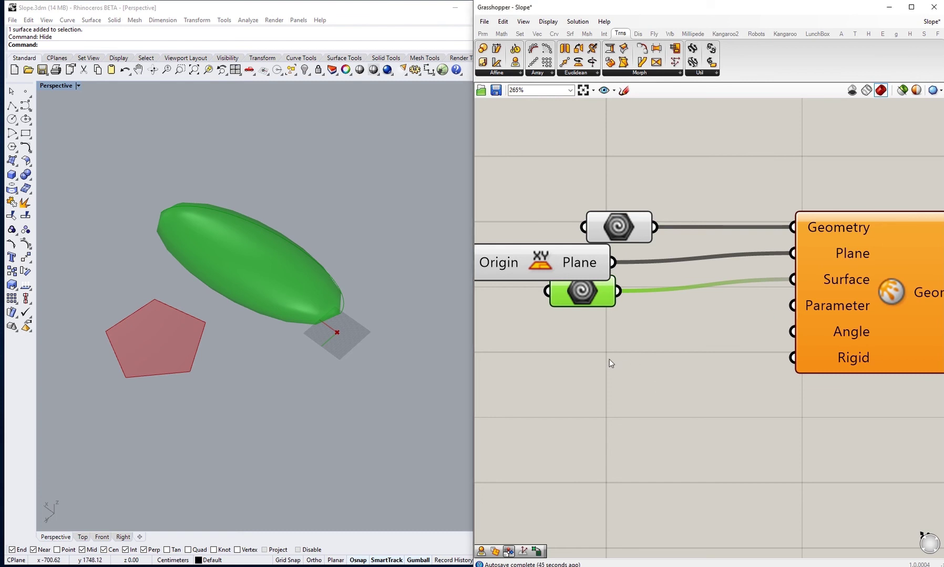
double_click(613, 361)
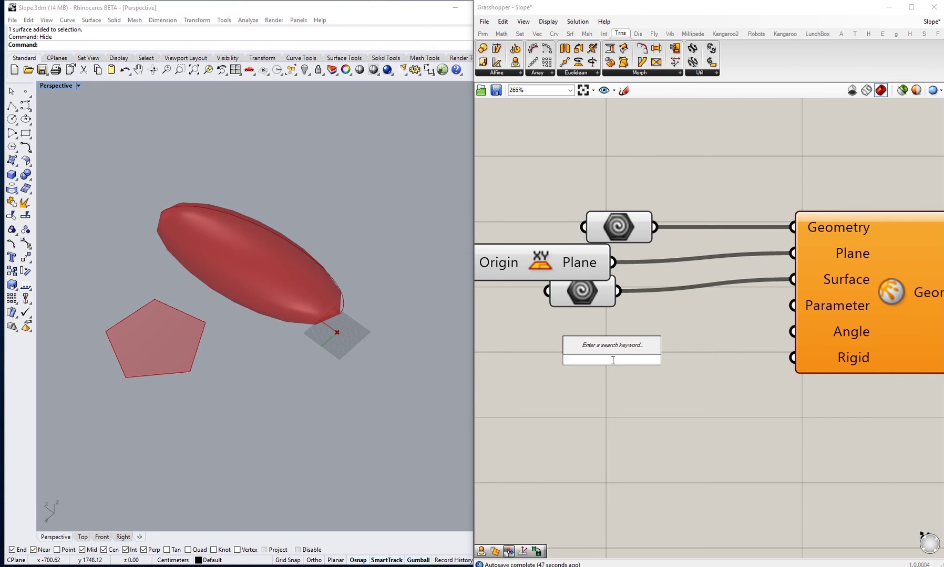
text(md slider)
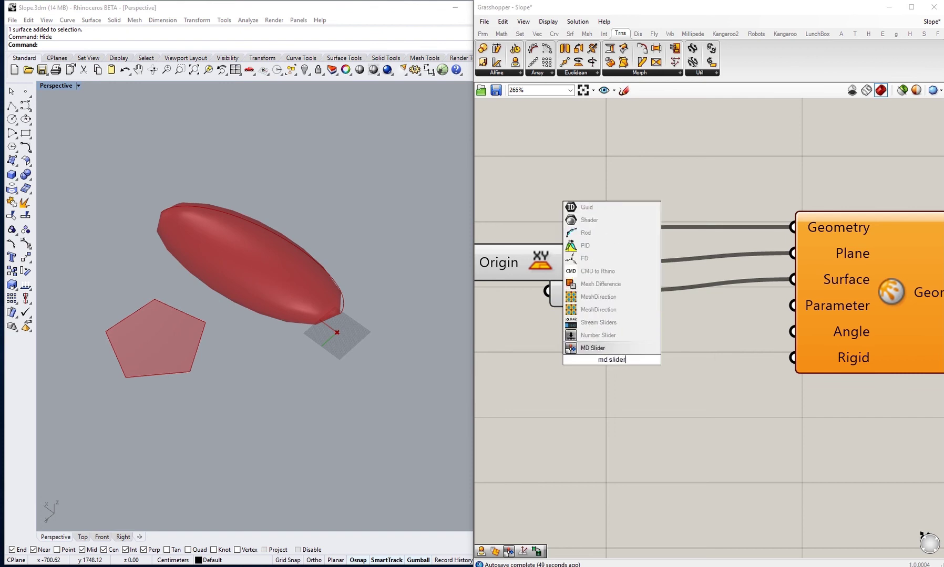
key(Return)
scroll(699, 404, down, 4)
drag(764, 353, 659, 332)
right_drag(737, 359, 705, 368)
drag(643, 322, 795, 310)
- Add a number slider with the value 360 and connect it to Splop's Angle input
right_drag(763, 357, 701, 371)
double_click(682, 354)
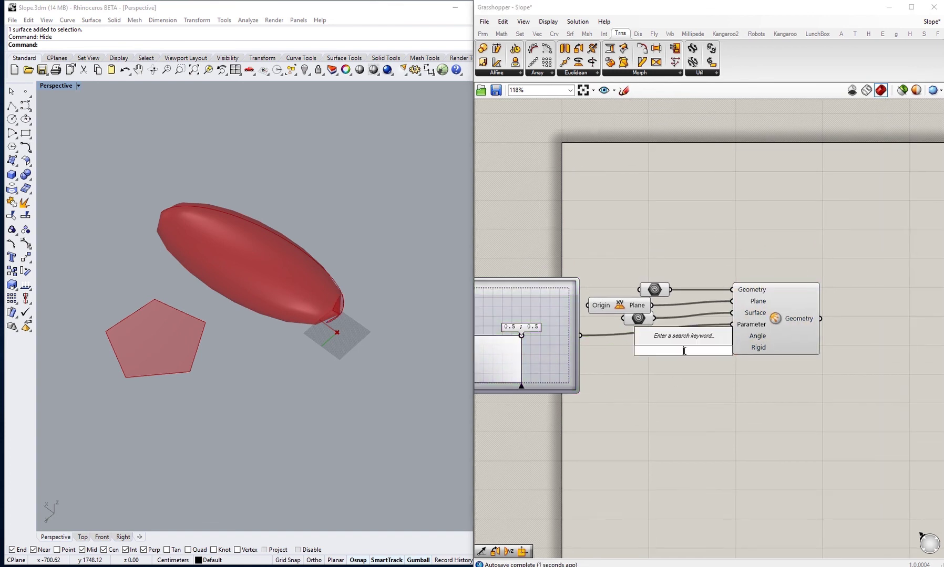
text(360)
key(Return)
scroll(683, 350, up, 4)
click(737, 376)
drag(737, 376, 651, 372)
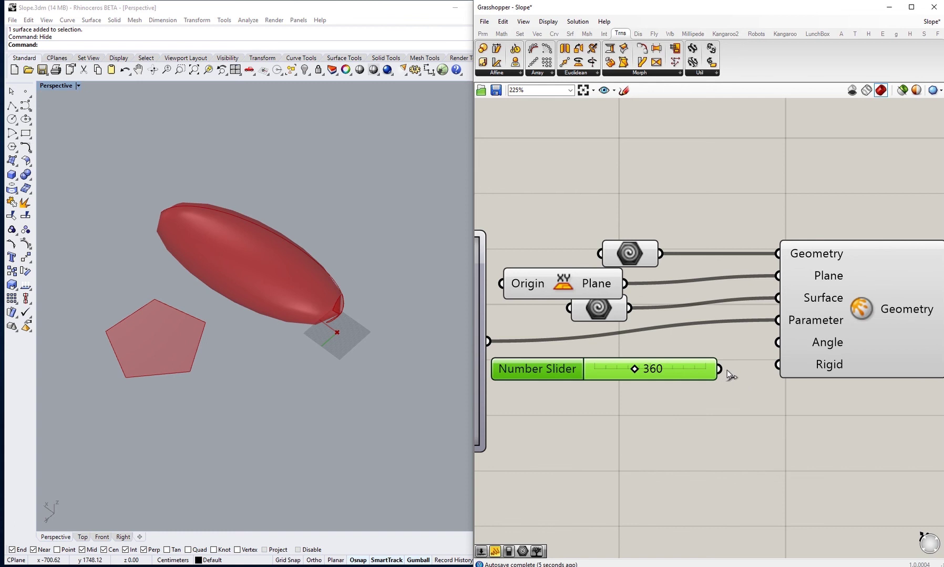
drag(719, 369, 777, 343)
right_drag(623, 378, 651, 378)
right_drag(827, 363, 794, 356)
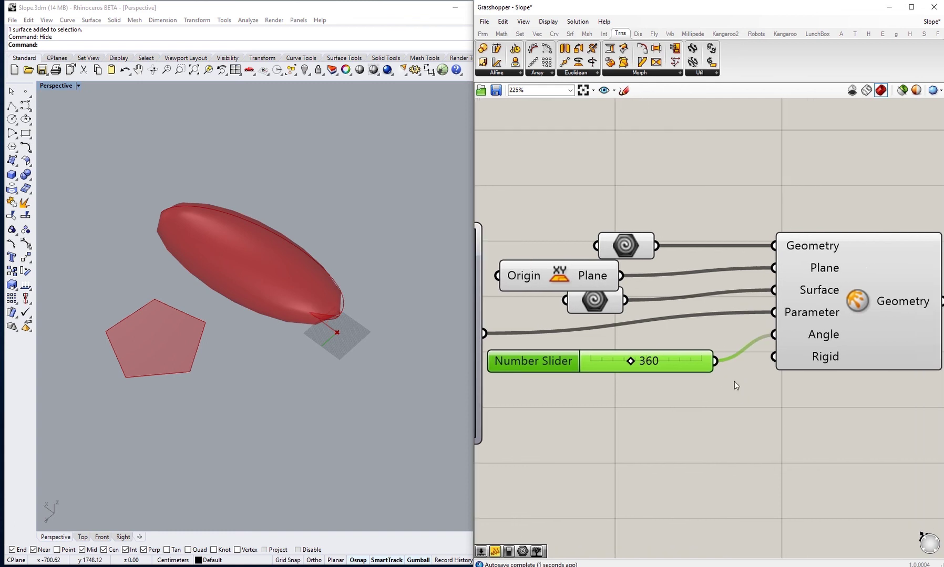
- Switch Splop's Angle input to degrees and align the number slider level with that input
click(794, 342)
right_click(797, 335)
click(744, 361)
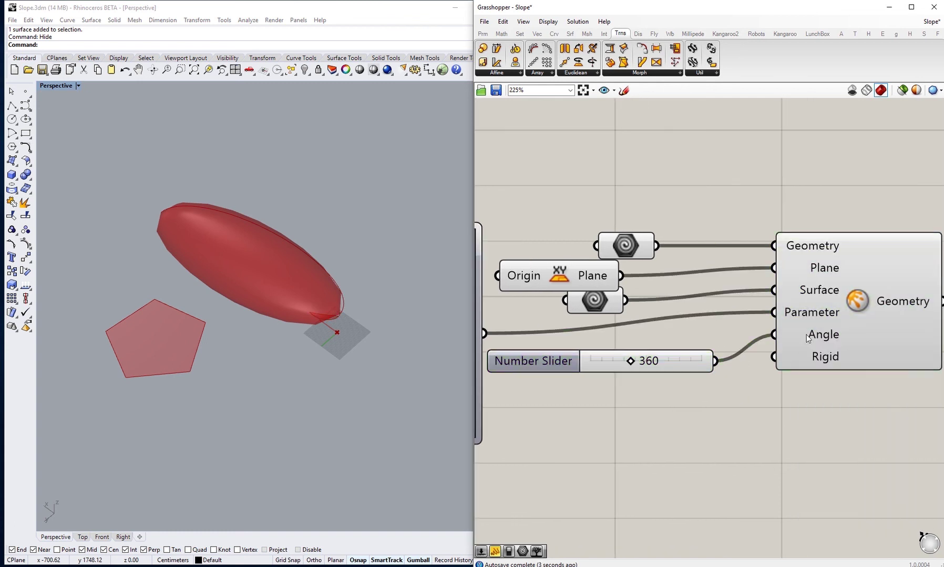
right_click(807, 335)
click(834, 432)
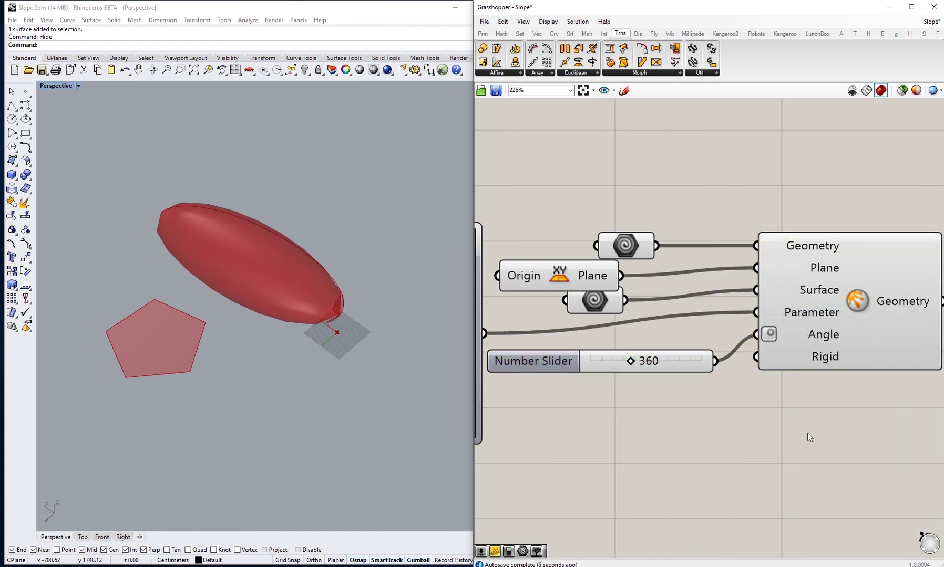
right_drag(730, 387, 744, 406)
drag(691, 383, 685, 357)
right_drag(742, 362, 755, 377)
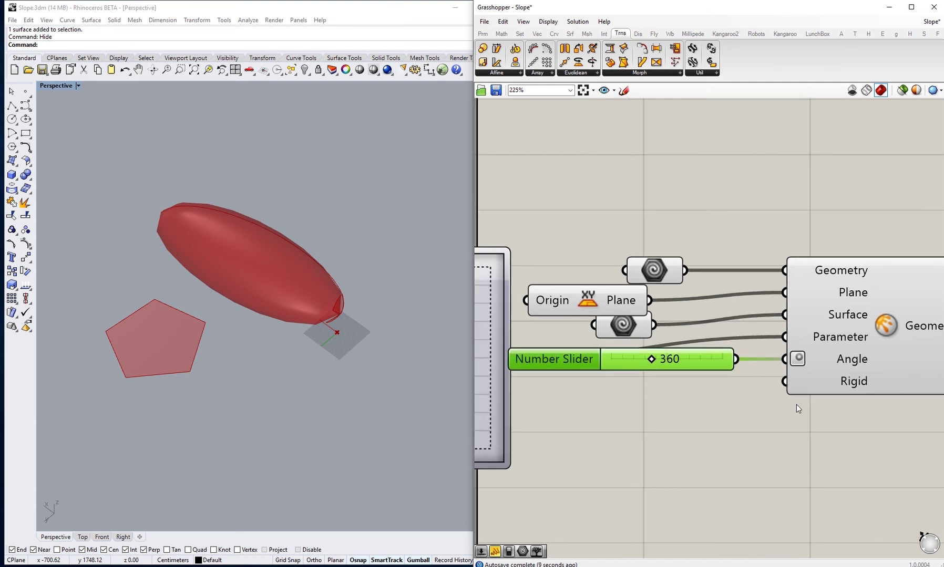
- Add a Boolean Toggle and connect it to Splop's Rigid input
right_drag(819, 399, 826, 398)
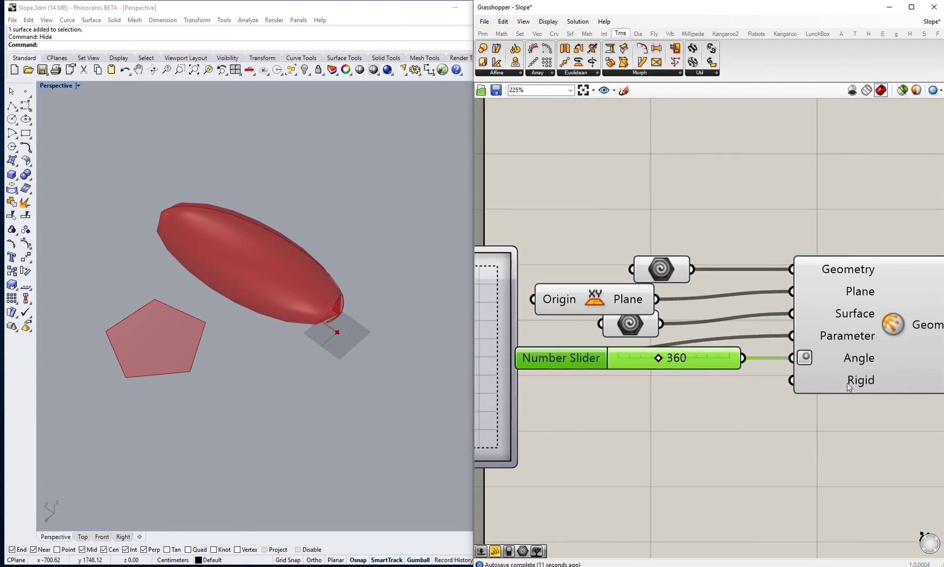
double_click(631, 430)
text(togg)
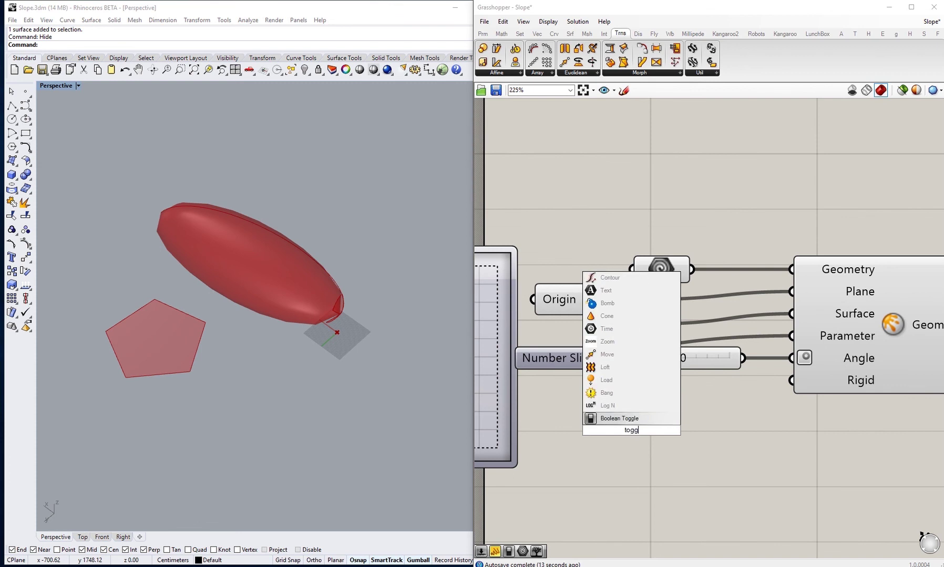
key(Return)
drag(791, 381, 715, 430)
right_drag(736, 431, 687, 432)
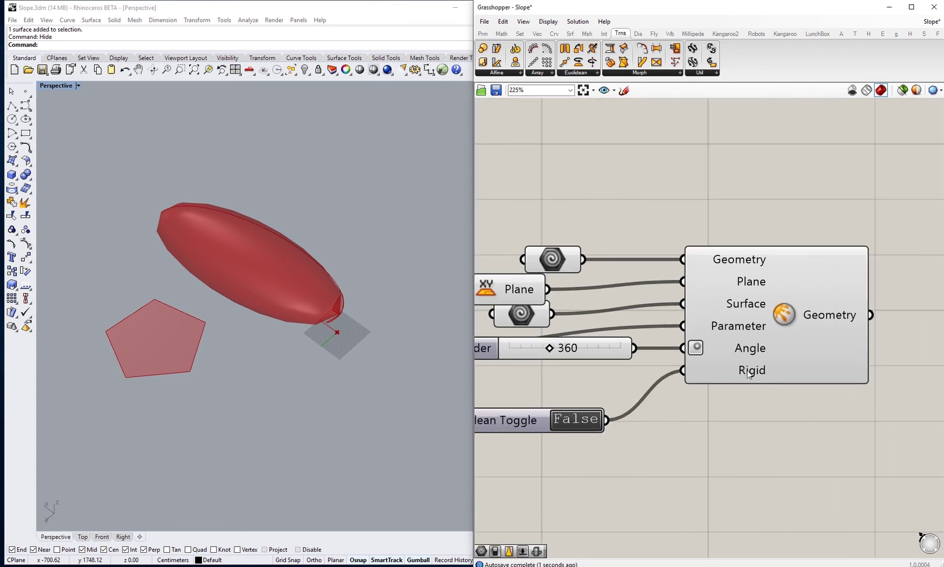
- Highlight Splop's output and examine close up in Rhino how the pentagon wraps around the ellipsoid's end
right_drag(491, 327, 581, 377)
right_drag(675, 358, 655, 316)
click(833, 318)
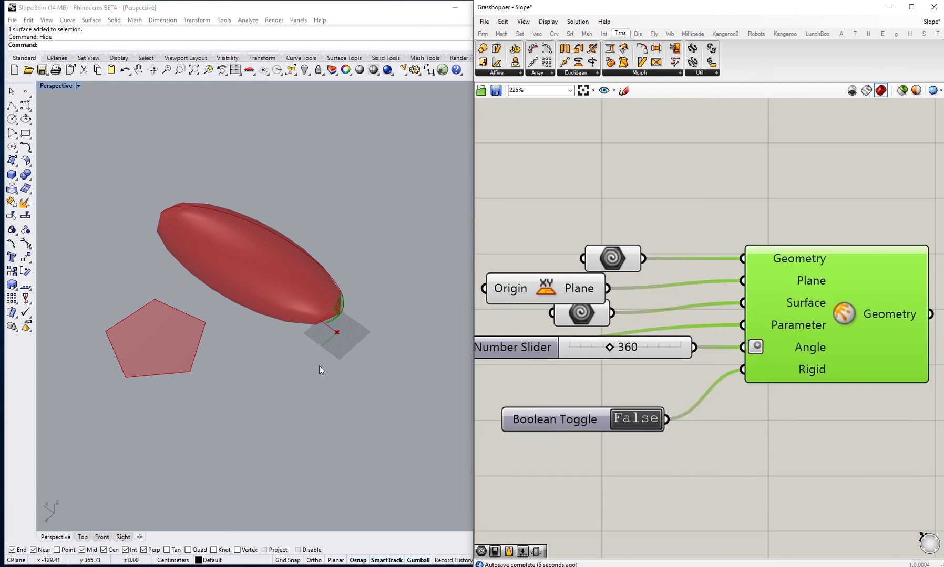
right_drag(313, 359, 138, 249)
right_drag(107, 286, 200, 344)
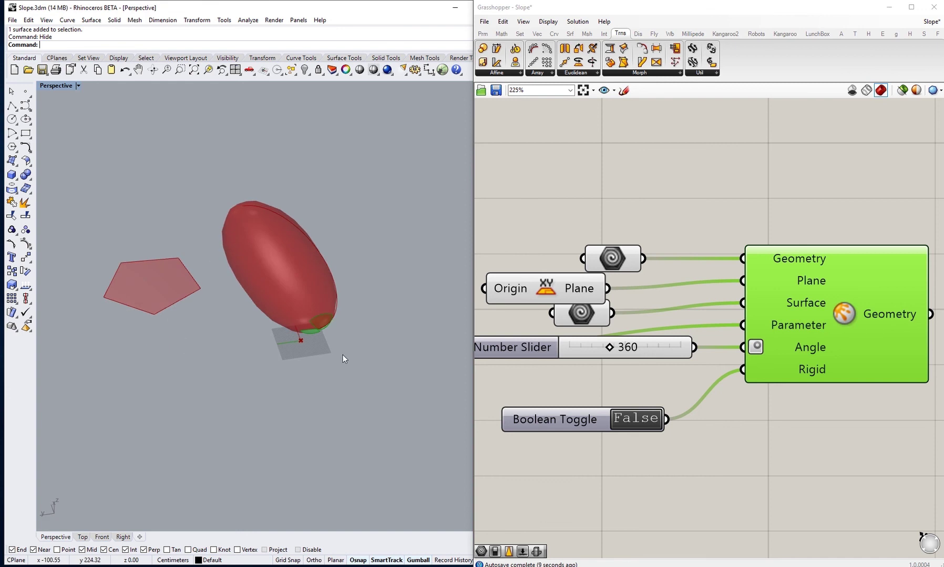
right_drag(355, 322, 308, 351)
scroll(312, 307, up, 5)
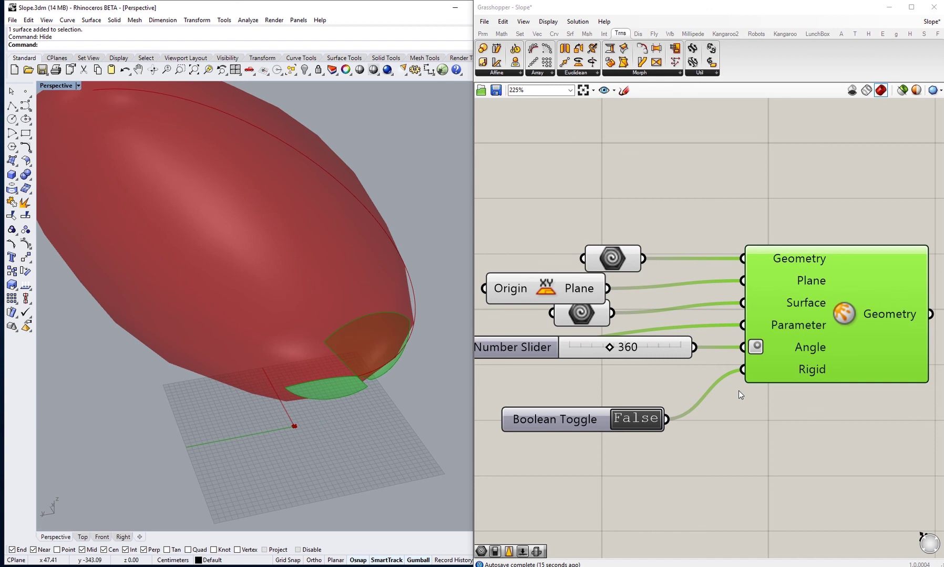
- Bake Splop's output geometry into Rhino
mouse_move(739, 391)
right_down()
mouse_move(788, 357)
mouse_move(725, 378)
right_up()
click(778, 406)
right_drag(777, 402, 717, 396)
click(771, 310)
middle_click(774, 304)
click(791, 318)
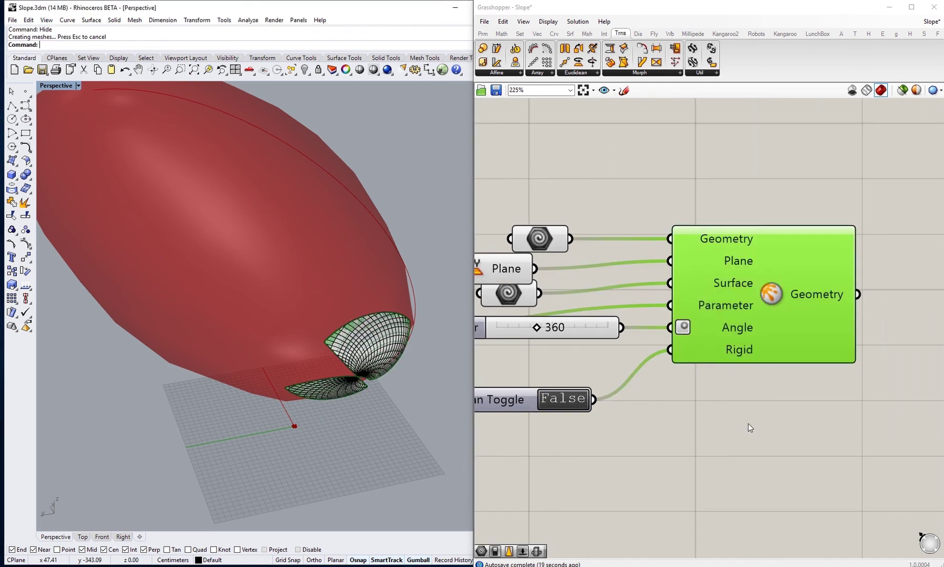
click(750, 457)
- Inspect the baked surface at the ellipsoid's end and delete it from Rhino
right_drag(289, 437, 209, 415)
click(168, 308)
right_drag(158, 328, 336, 416)
right_drag(766, 372, 872, 404)
right_drag(799, 429, 818, 439)
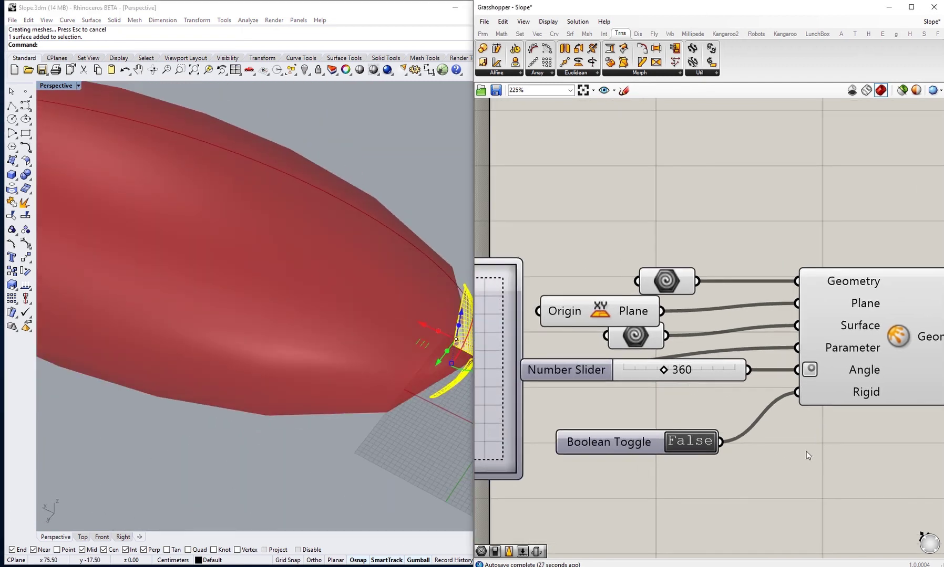
click(341, 428)
right_drag(342, 428, 316, 432)
click(431, 365)
key(Delete)
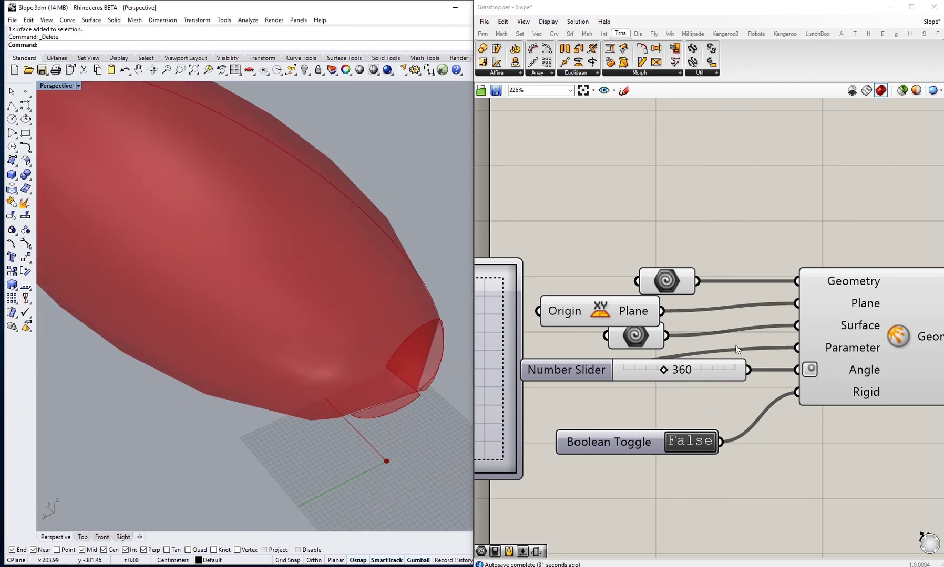
- Set the number slider for Splop's Angle input to 311
scroll(735, 347, down, 3)
drag(738, 372, 734, 372)
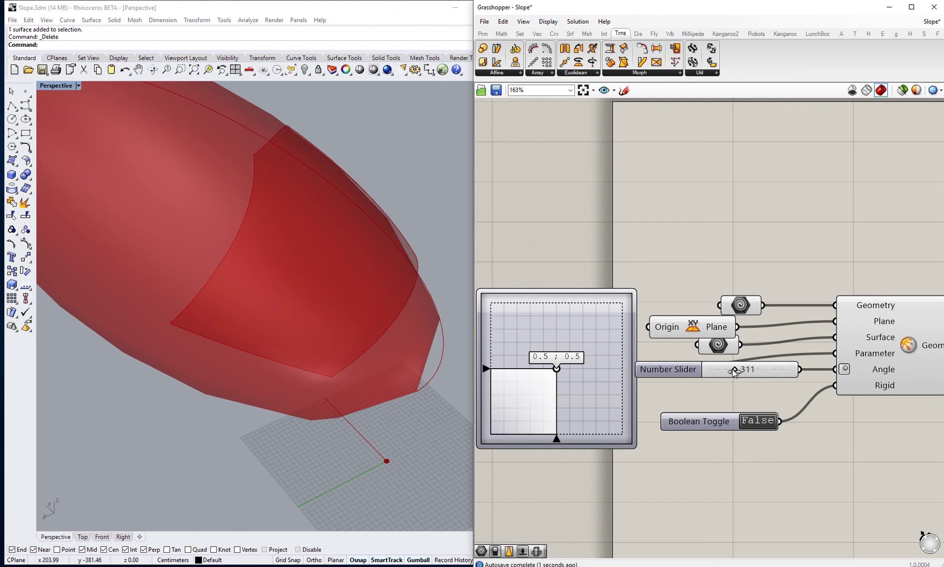
right_drag(715, 395, 655, 391)
click(540, 373)
right_drag(691, 376, 672, 368)
drag(638, 365, 636, 364)
click(634, 362)
right_drag(589, 375, 640, 362)
- Set the MD Slider to about 0.49 ; 0.45 to shift the pentagon's position on the ellipsoid
drag(535, 346, 534, 374)
scroll(624, 357, down, 1)
mouse_move(616, 373)
mouse_down()
mouse_move(567, 402)
mouse_move(570, 294)
mouse_move(628, 312)
mouse_move(600, 383)
mouse_move(637, 390)
mouse_move(660, 317)
mouse_move(615, 355)
mouse_up()
right_drag(606, 386, 654, 362)
right_drag(376, 342, 406, 356)
right_drag(868, 308, 814, 311)
scroll(391, 310, down, 8)
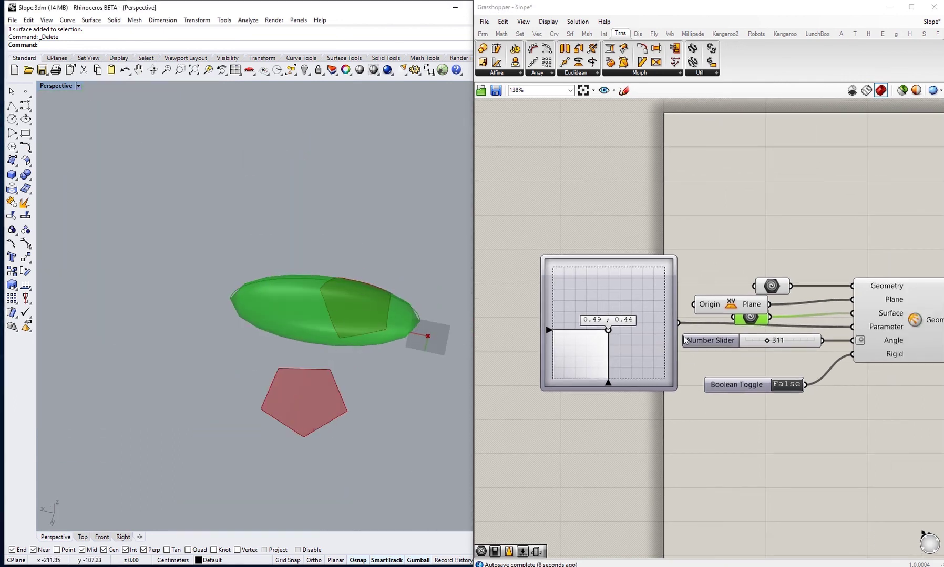
mouse_move(609, 330)
mouse_down()
mouse_move(654, 340)
mouse_move(560, 268)
mouse_move(660, 342)
mouse_move(568, 290)
mouse_move(607, 329)
mouse_up()
right_drag(730, 374, 677, 373)
- Reparameterize Splop's Surface input
click(847, 397)
right_click(819, 315)
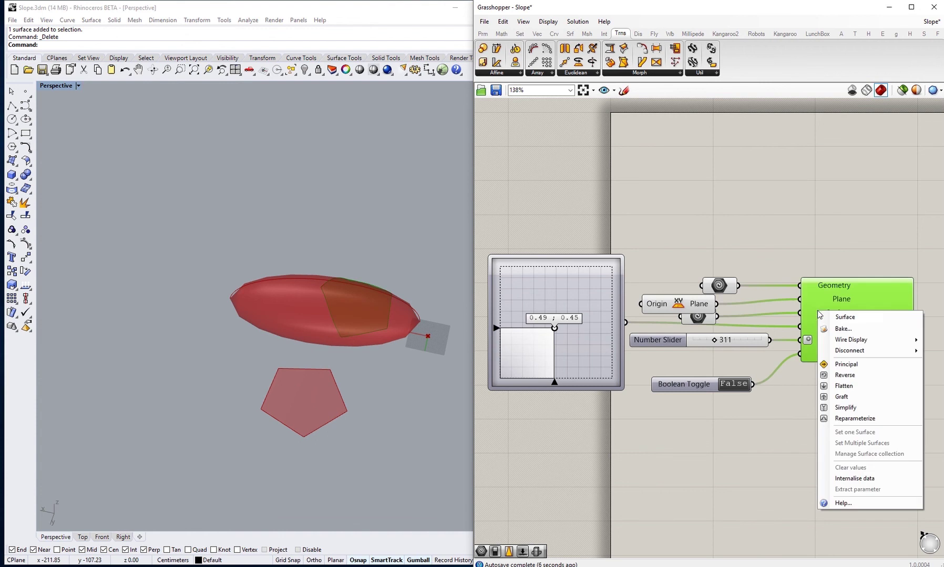
click(846, 415)
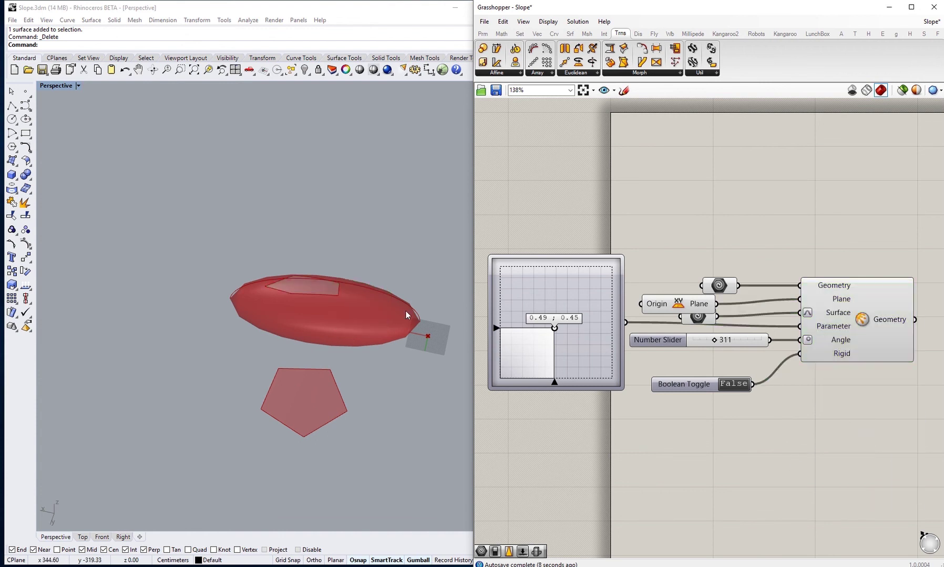
- Set the MD Slider to about 0.64 ; 0.57 and the Angle slider to 138
drag(560, 329, 613, 382)
drag(577, 355, 569, 315)
right_drag(398, 268, 339, 329)
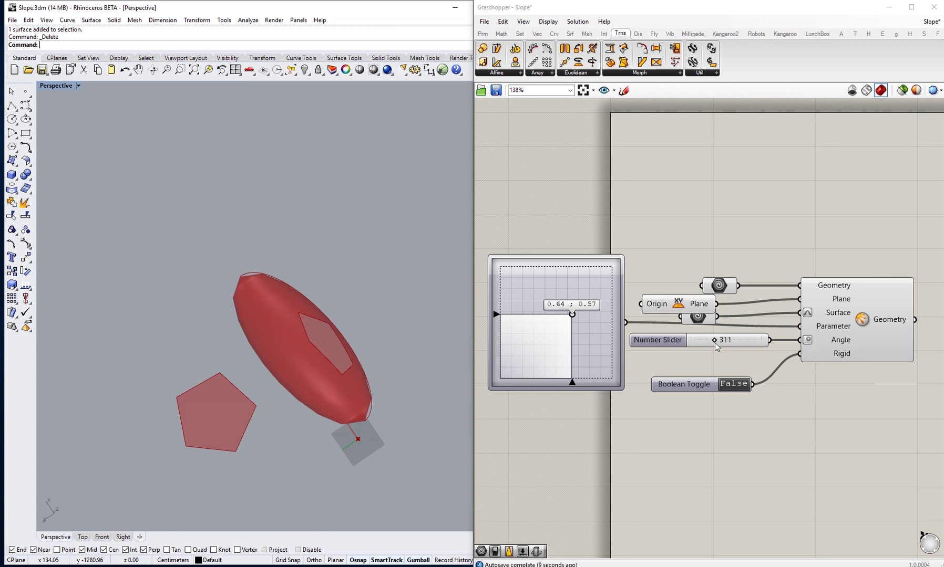
mouse_move(713, 343)
mouse_down()
mouse_move(690, 342)
mouse_move(701, 344)
mouse_up()
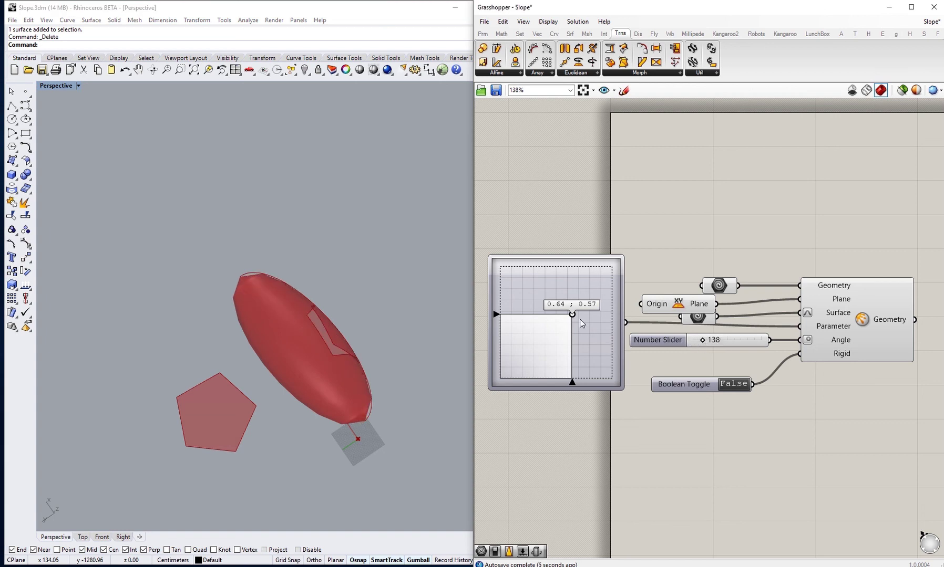
- Move the XY Plane component up slightly so that it clears the ellipsoid's Geometry parameter
right_drag(677, 271, 640, 283)
drag(643, 319, 640, 309)
click(664, 266)
right_drag(695, 349, 683, 322)
- Bake the wrapped pentagon from Splop into Rhino and select the baked surface on the ellipsoid
right_drag(382, 344, 294, 326)
scroll(263, 299, up, 3)
scroll(263, 299, up, 3)
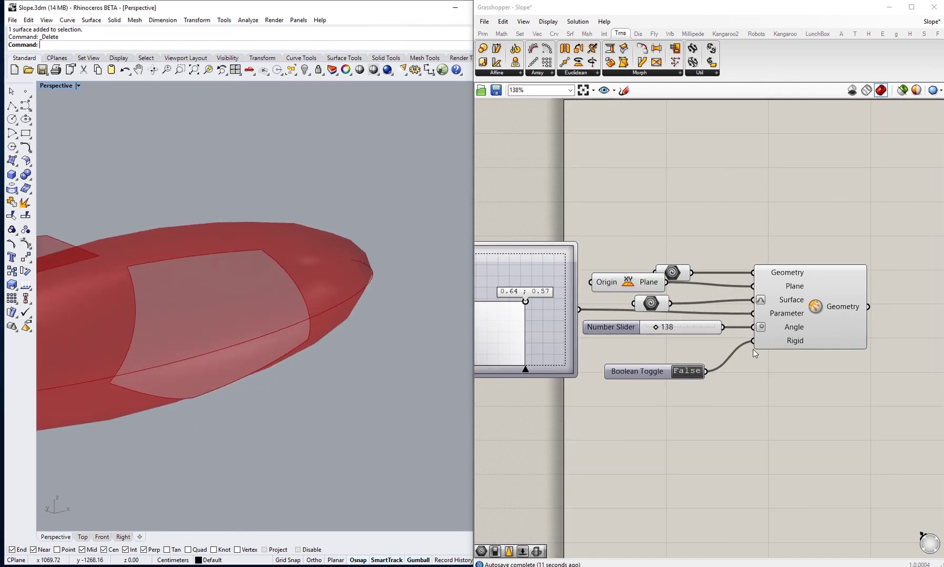
click(830, 313)
middle_click(829, 313)
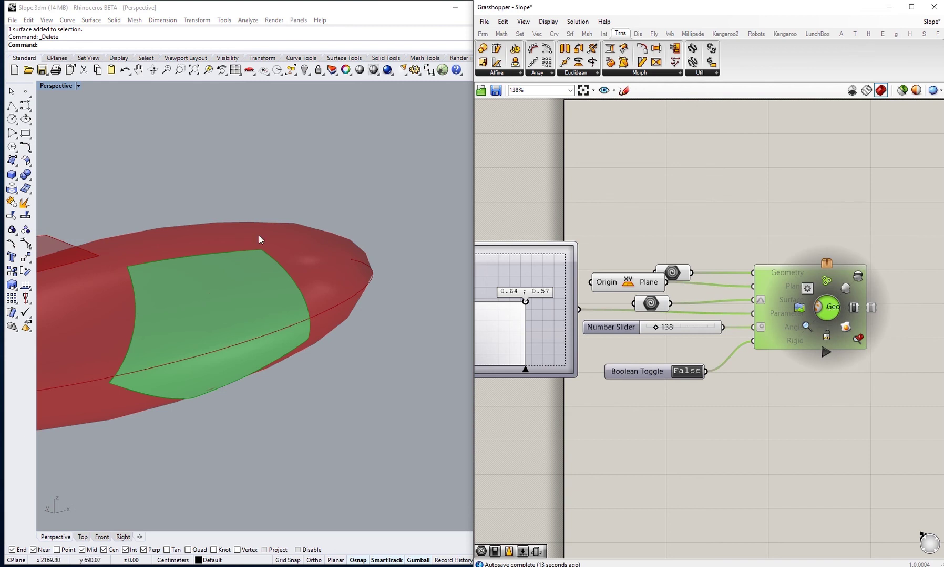
middle_click(831, 316)
click(856, 336)
click(823, 416)
right_drag(284, 341, 375, 349)
click(331, 437)
right_drag(332, 441, 291, 438)
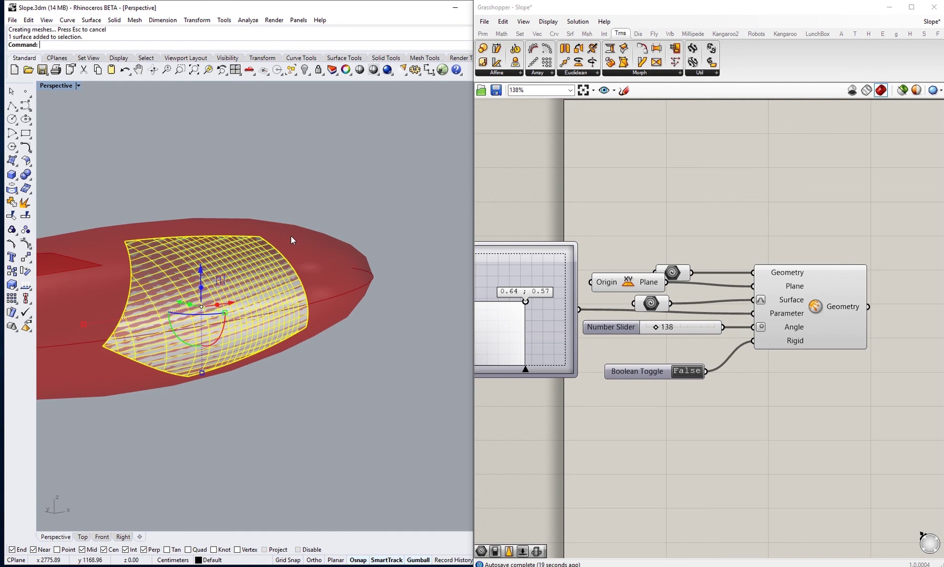
- Delete the selected baked surface from the ellipsoid in Rhino
key(Delete)
right_drag(680, 372, 726, 382)
mouse_move(826, 352)
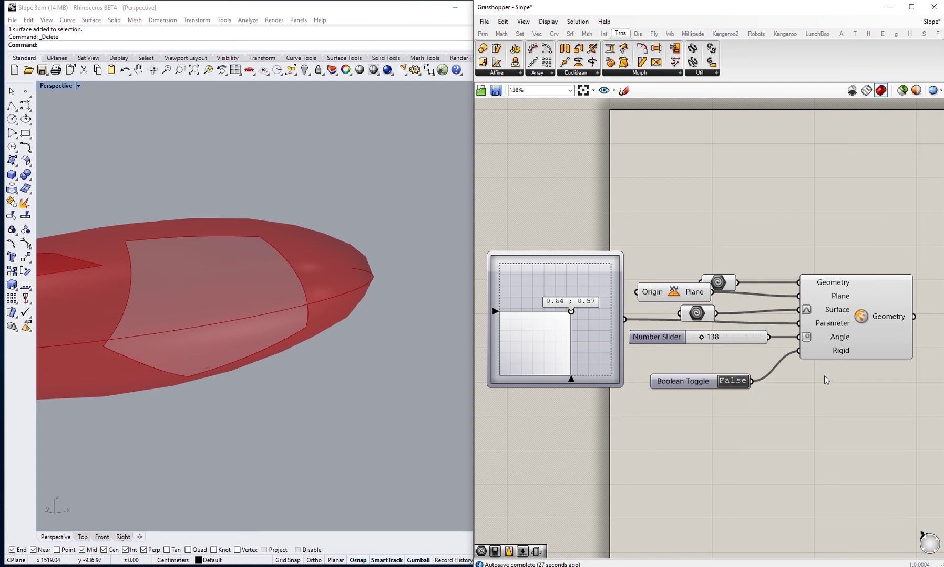
- Move the wrapped pentagon along the ellipsoid by setting the MD Slider to about 0.82 ; 0.67
right_drag(213, 314, 295, 342)
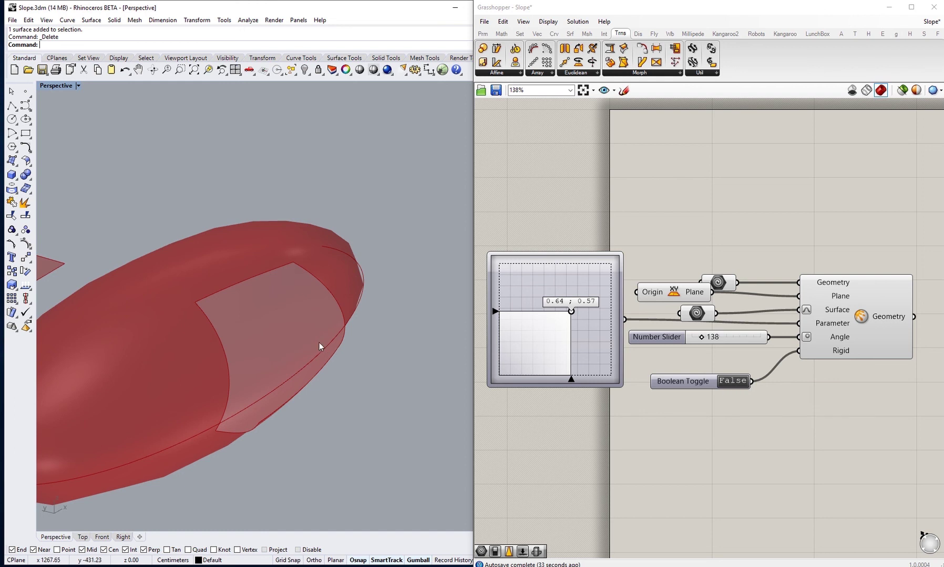
right_drag(296, 373, 336, 393)
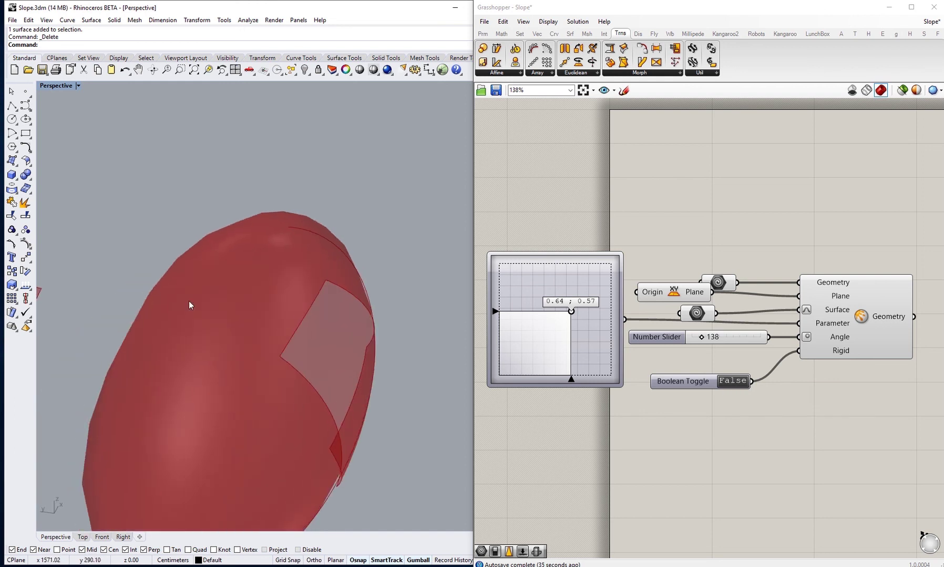
right_drag(340, 332, 323, 369)
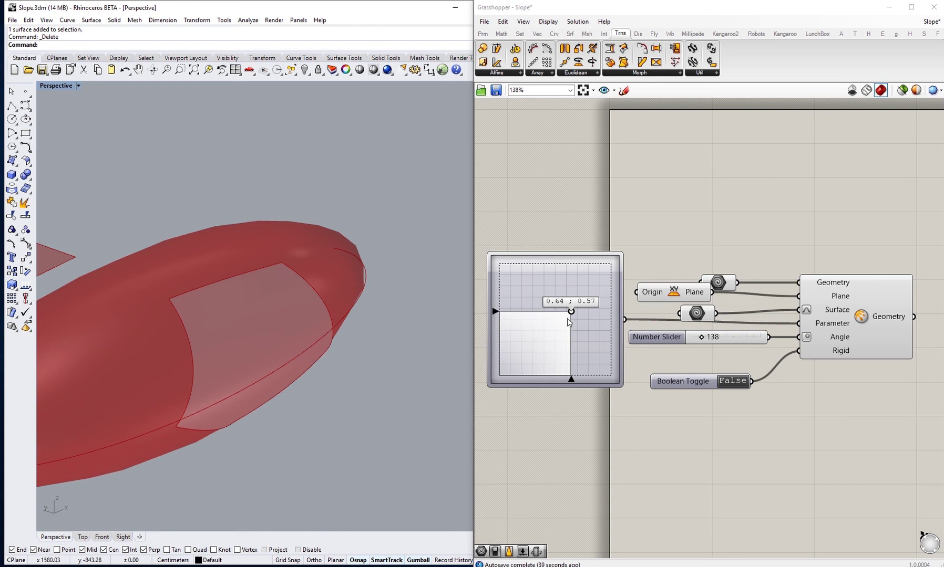
drag(567, 314, 591, 300)
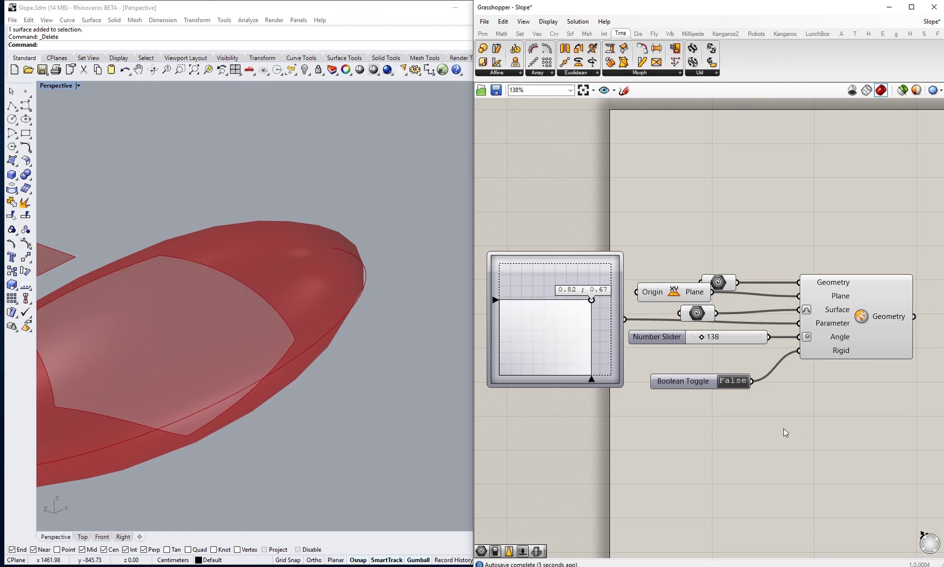
- Switch Splop's Rigid input to True and set the MD Slider to about 0.71 ; 0.62
click(734, 381)
right_drag(207, 354, 248, 320)
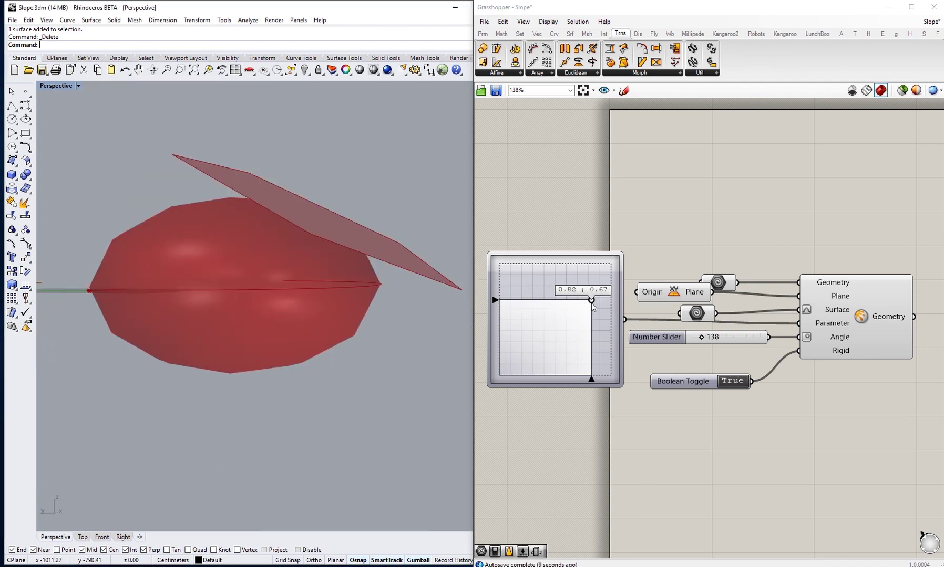
mouse_move(591, 300)
mouse_down()
mouse_move(511, 280)
mouse_move(524, 285)
mouse_move(507, 312)
mouse_move(568, 362)
mouse_move(578, 307)
mouse_up()
- Switch the Boolean Toggle feeding Splop's Rigid input back to False
click(738, 381)
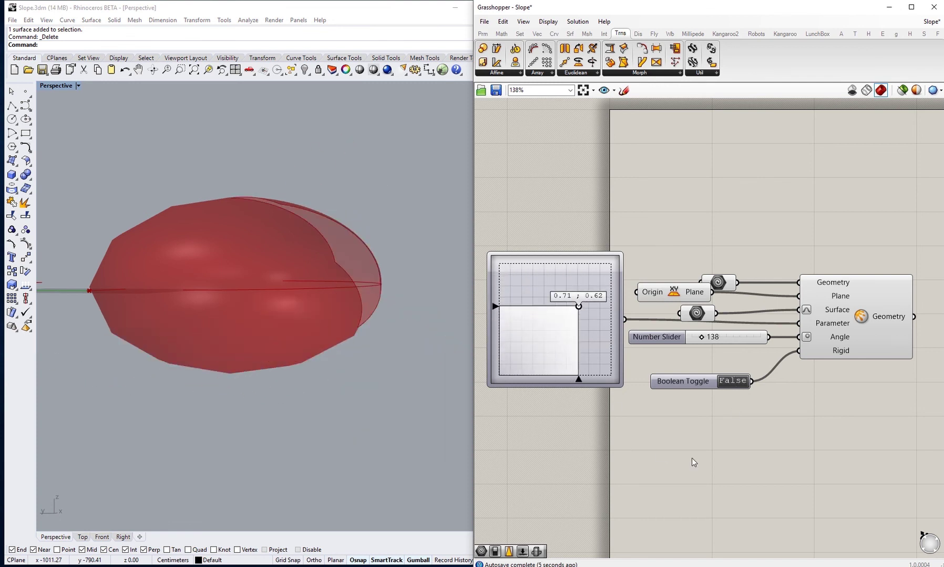
right_drag(729, 406, 707, 400)
right_drag(815, 399, 767, 401)
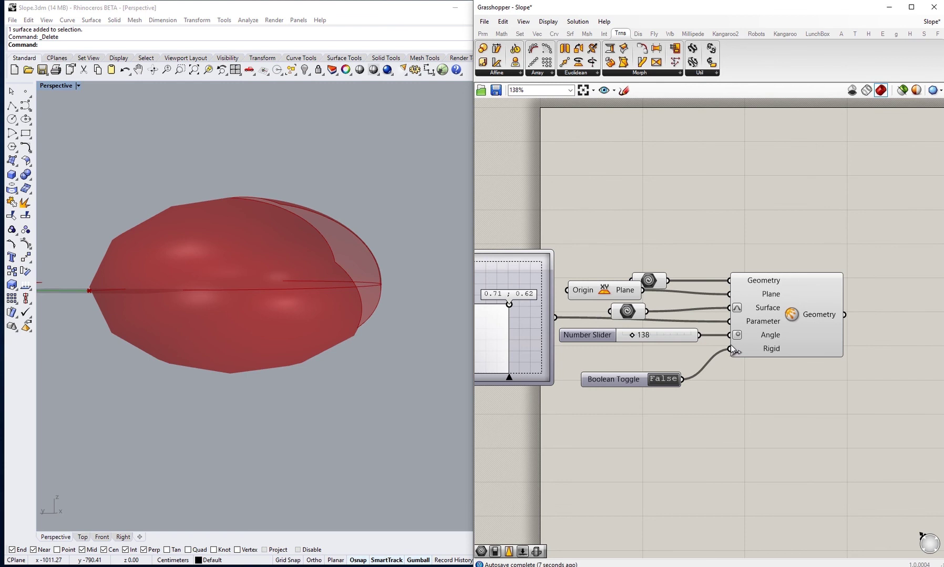